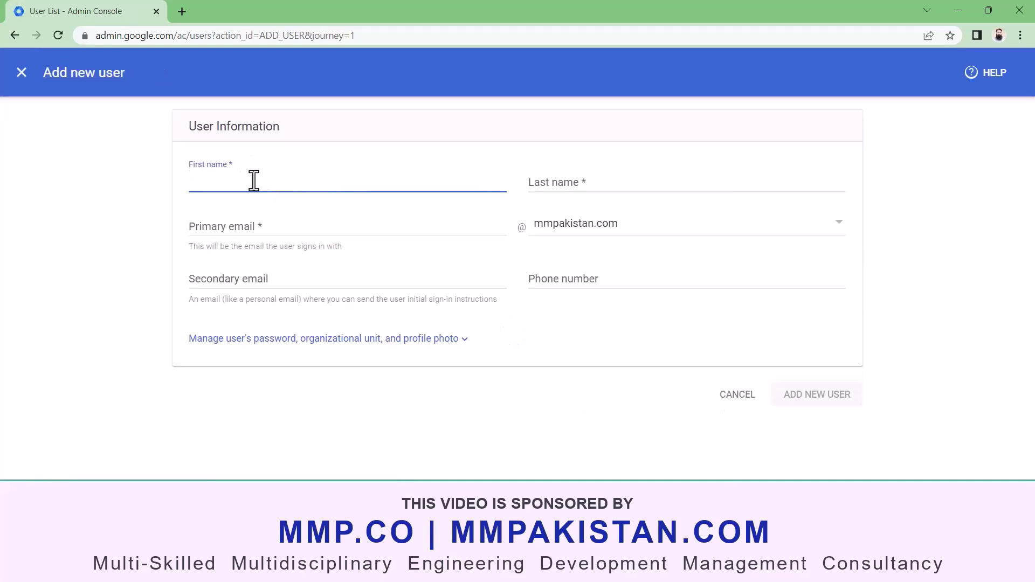
- Enter first name Test Mail, last name User, and a primary email on the pmciiap.com domain
{"action": "type", "text": "Test"}
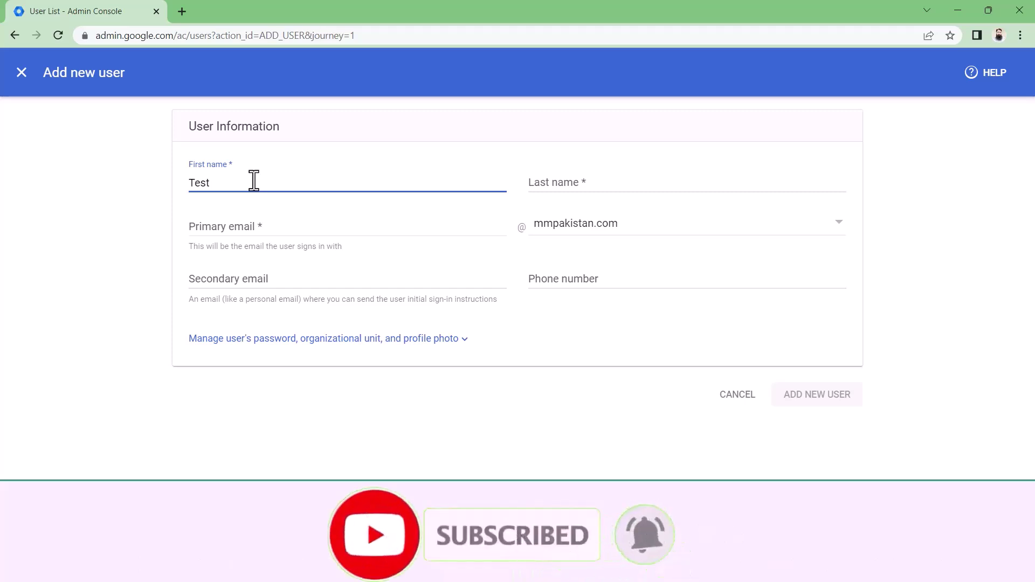
{"action": "type", "text": " Mail"}
{"action": "key", "text": "Tab"}
{"action": "type", "text": "User"}
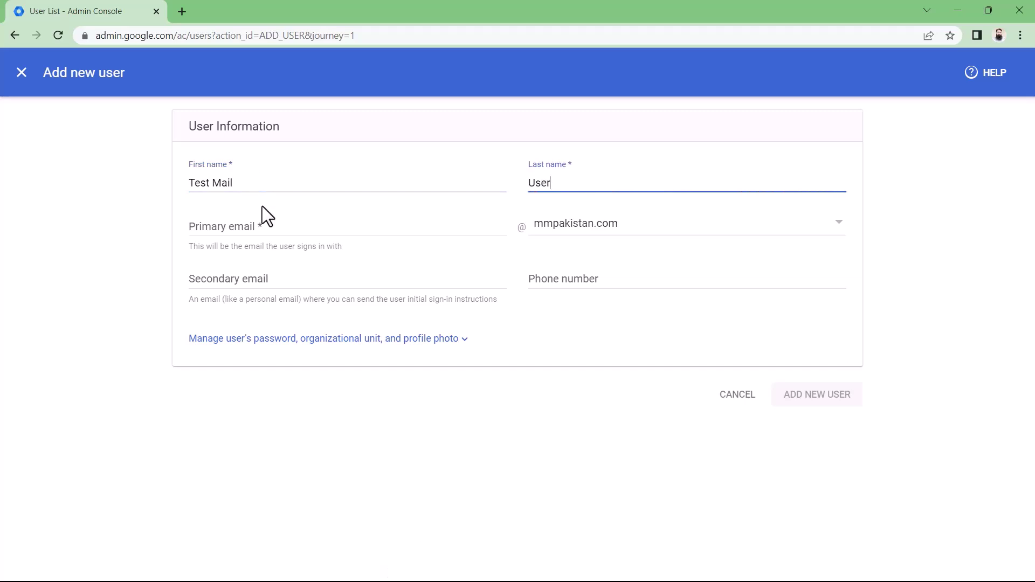
{"action": "left_click", "coordinate": [290, 224]}
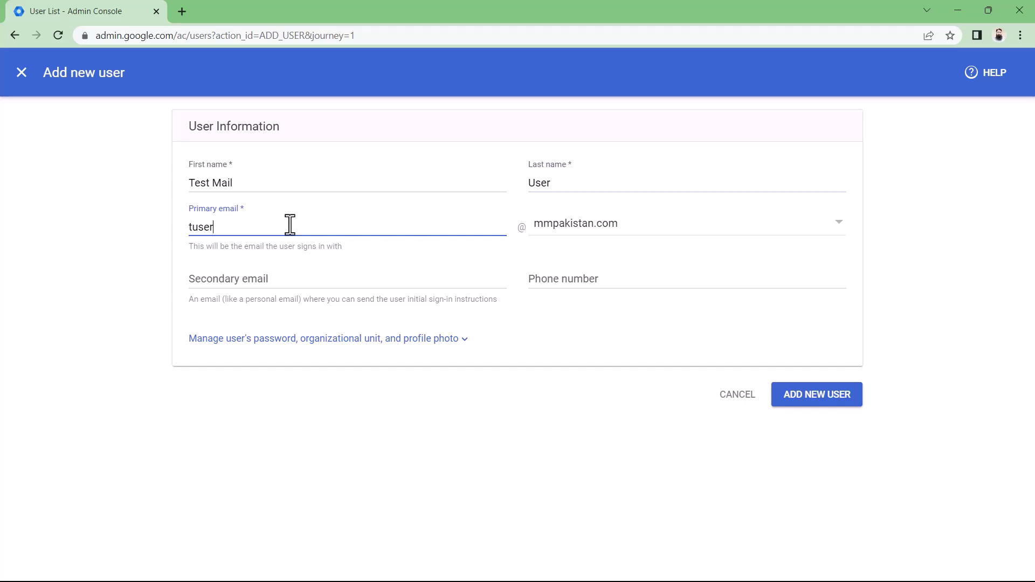
{"action": "left_click", "coordinate": [844, 235]}
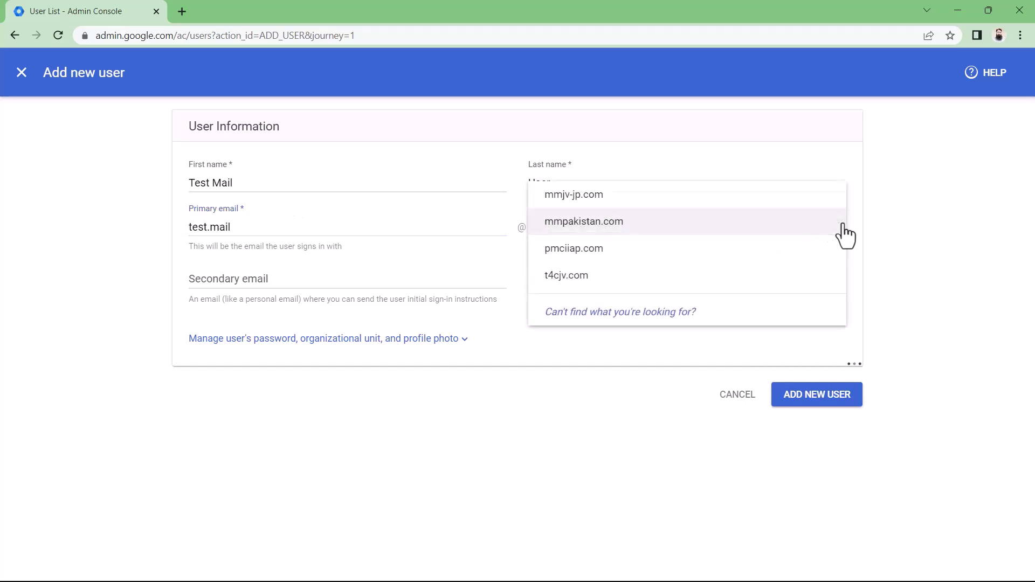
{"action": "left_click", "coordinate": [675, 261]}
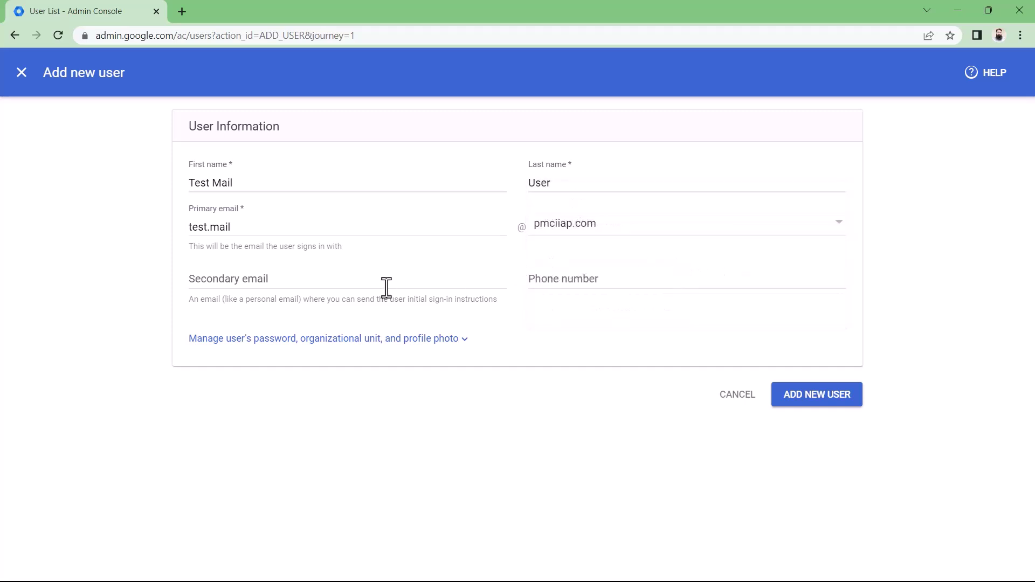
- Reveal the password, OU and photo options and set the organizational unit to PMCIIAP
{"action": "left_click", "coordinate": [464, 344]}
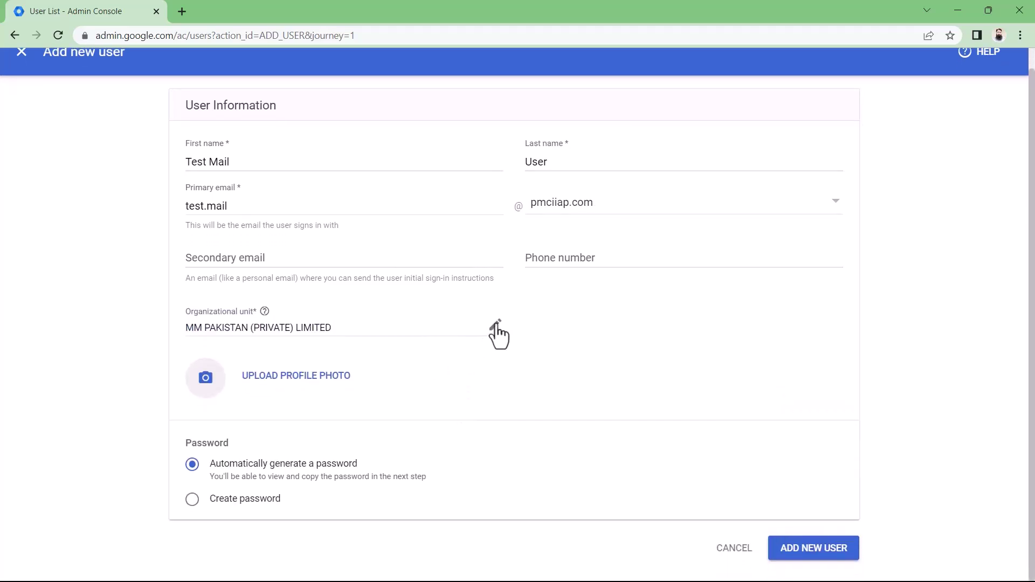
{"action": "left_click", "coordinate": [496, 325]}
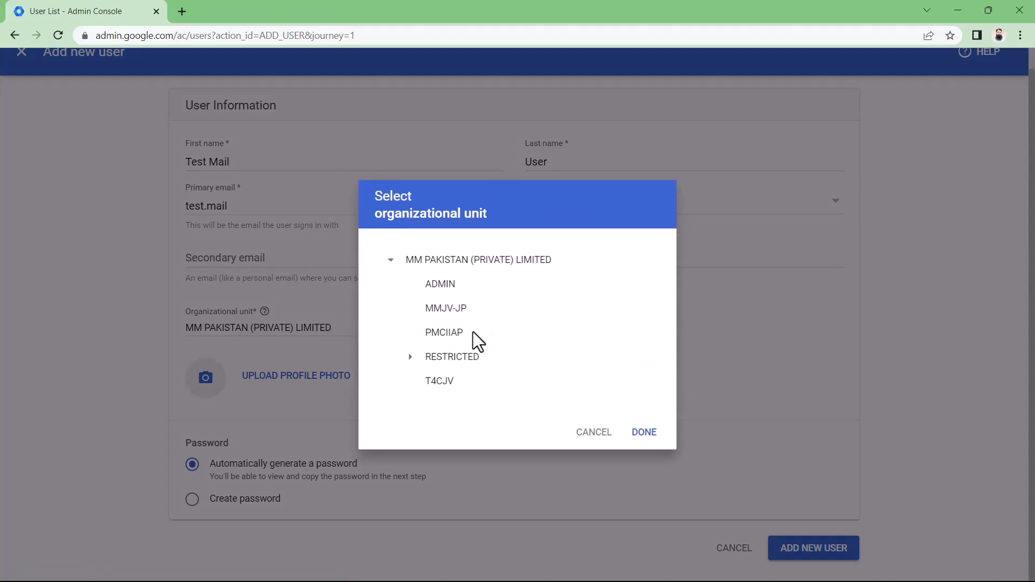
{"action": "left_click", "coordinate": [460, 341]}
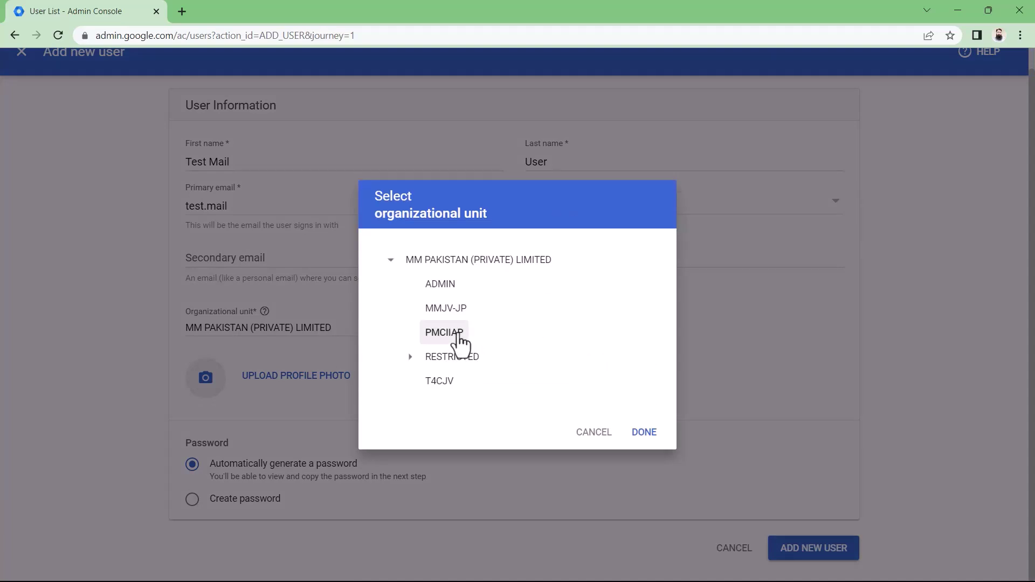
{"action": "left_click", "coordinate": [645, 437]}
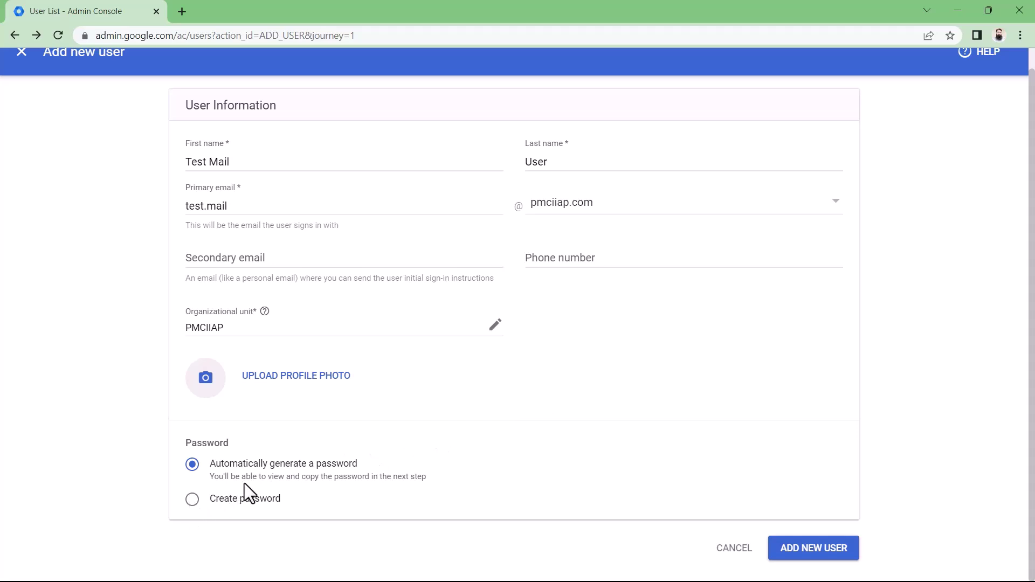
- Give the new user a manually created password and add the account
{"action": "left_click", "coordinate": [192, 500]}
{"action": "scroll", "coordinate": [439, 473], "scroll_direction": "down", "scroll_amount": 2}
{"action": "left_click", "coordinate": [248, 449]}
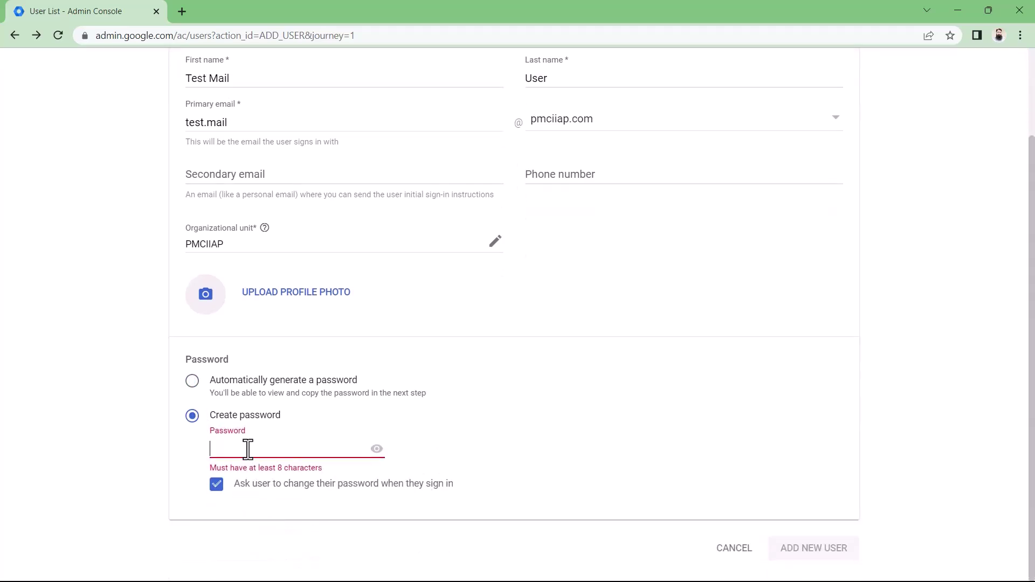
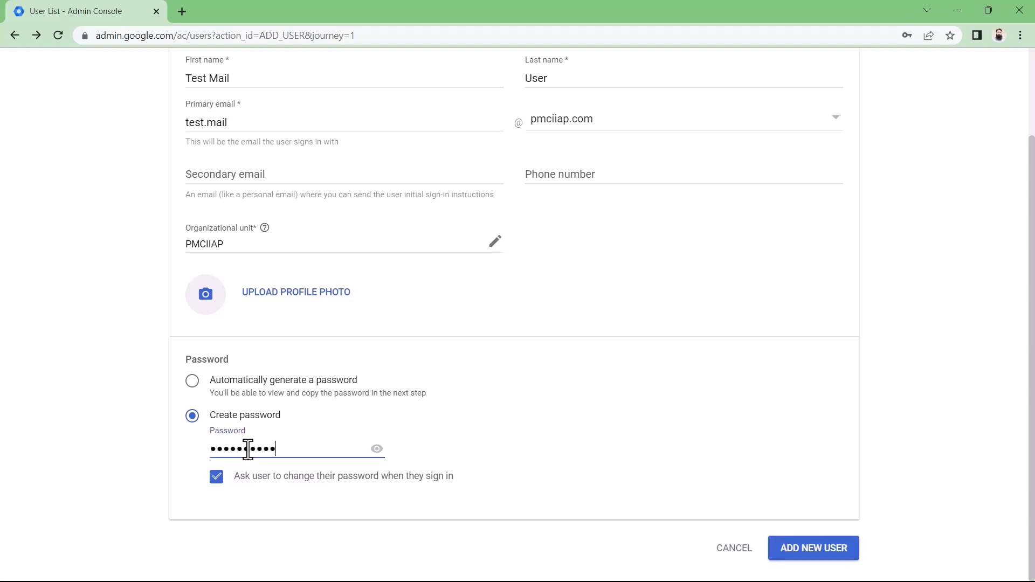
{"action": "left_click", "coordinate": [800, 552]}
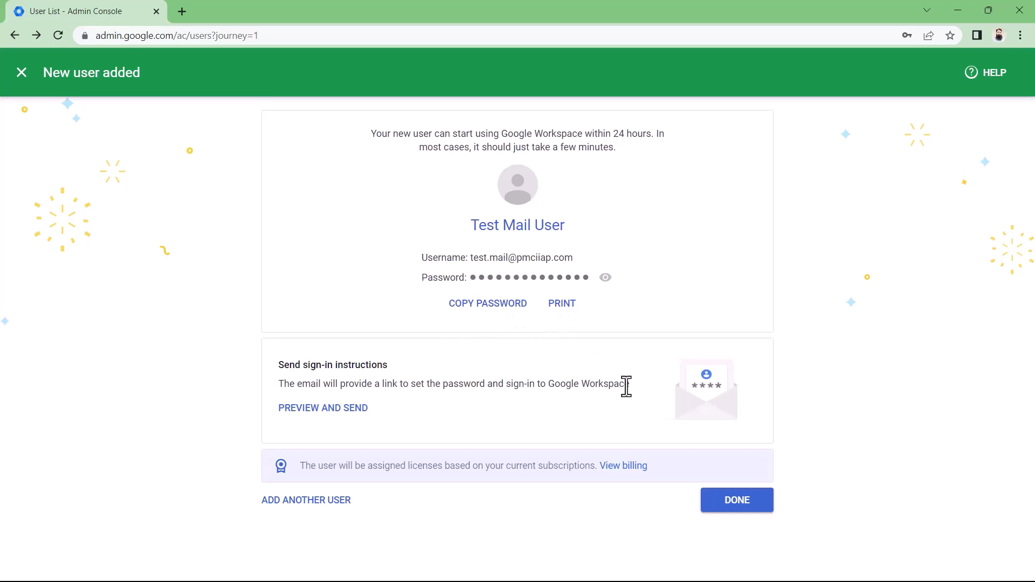
- Close the confirmation and open Google Workspace Business Starter under Billing > Subscriptions
{"action": "left_click", "coordinate": [723, 505]}
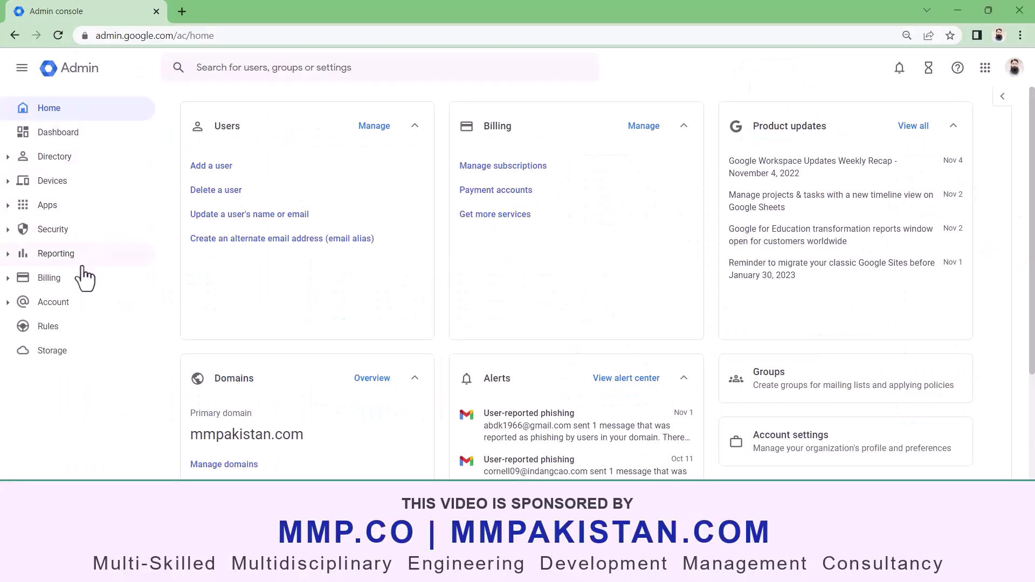
{"action": "left_click", "coordinate": [14, 284]}
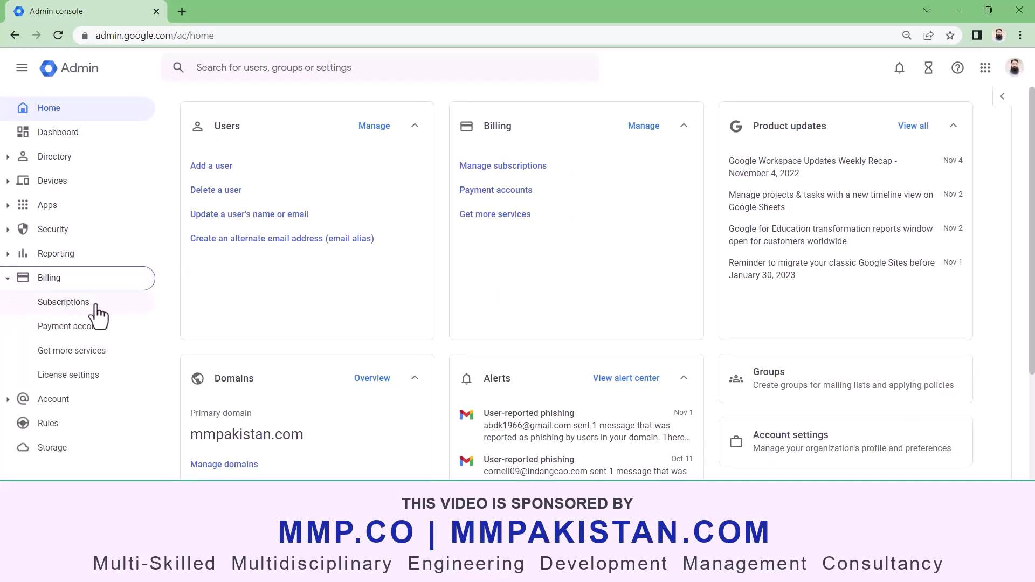
{"action": "left_click", "coordinate": [58, 304]}
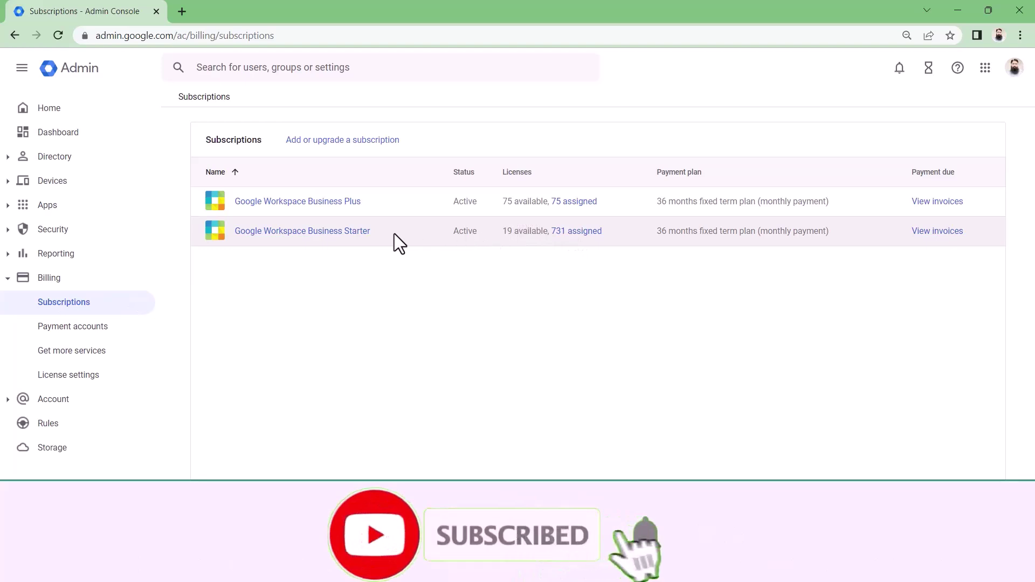
{"action": "left_click", "coordinate": [288, 231]}
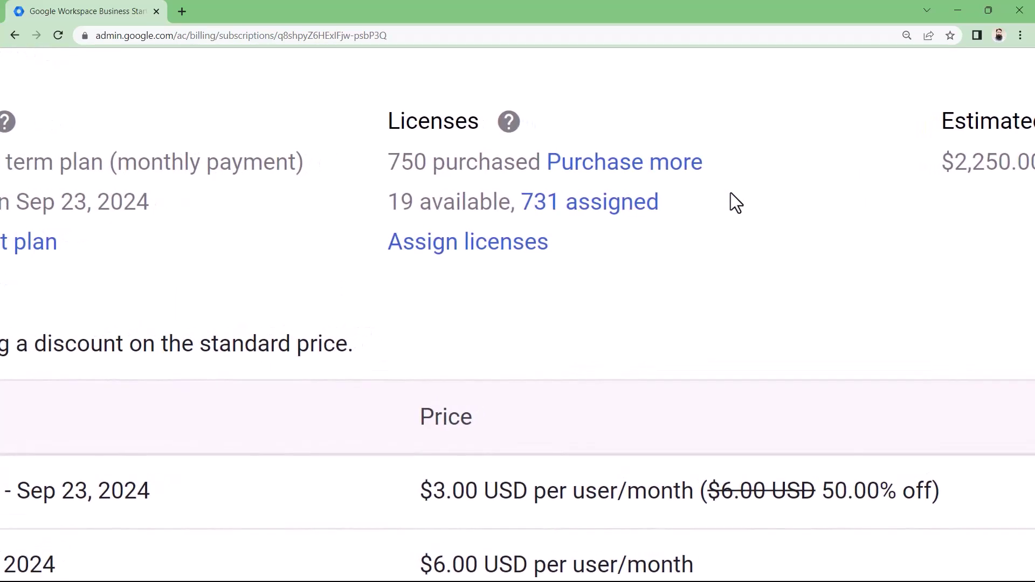
- Order 100 additional Business Starter licences and continue to checkout at $300.00 per month
{"action": "left_click", "coordinate": [603, 162]}
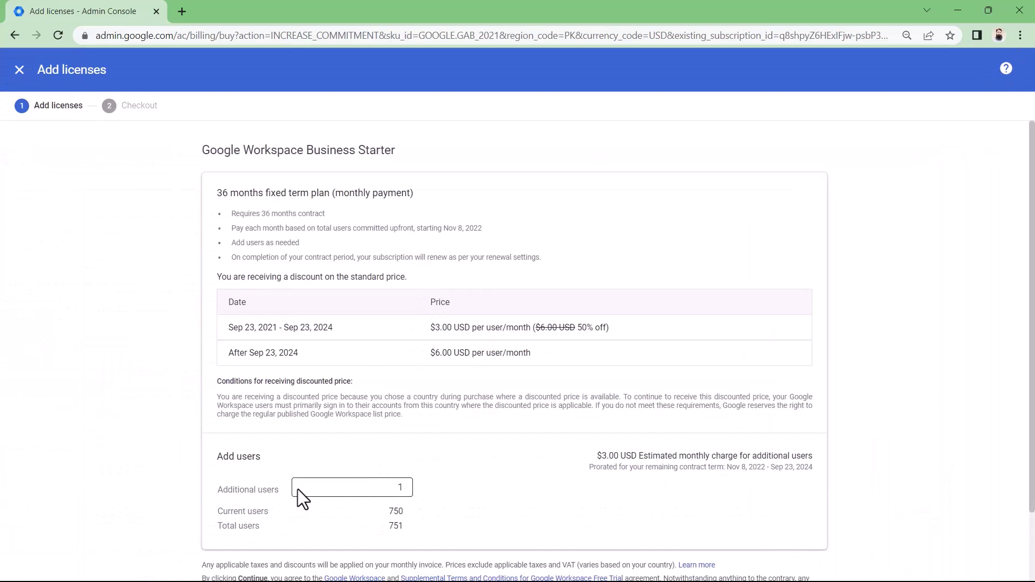
{"action": "left_click", "coordinate": [403, 486]}
{"action": "type", "text": "1"}
{"action": "key", "text": "BackSpace"}
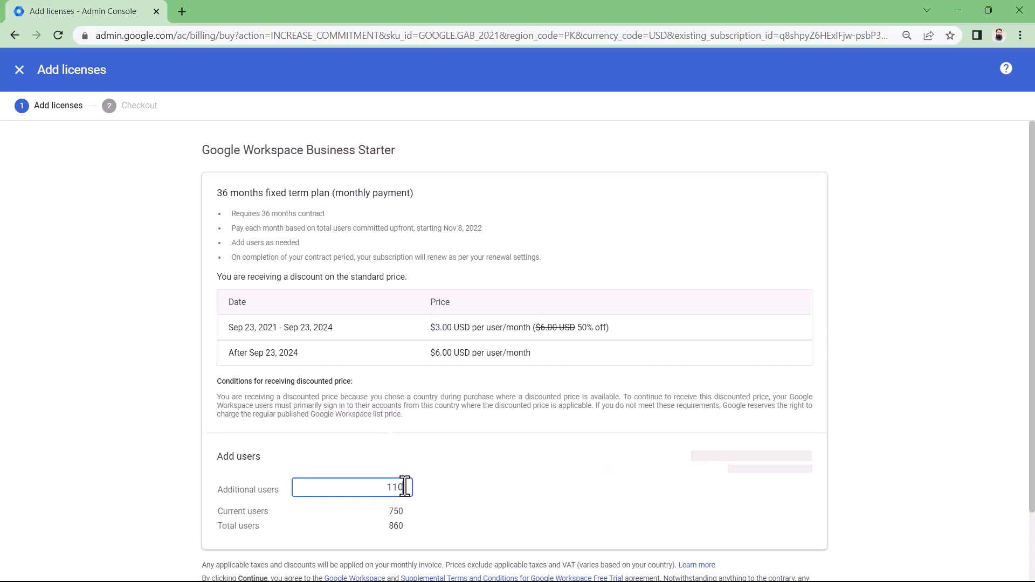
{"action": "type", "text": "00"}
{"action": "scroll", "coordinate": [642, 519], "scroll_direction": "down", "scroll_amount": 1}
{"action": "scroll", "coordinate": [642, 520], "scroll_direction": "down", "scroll_amount": 1}
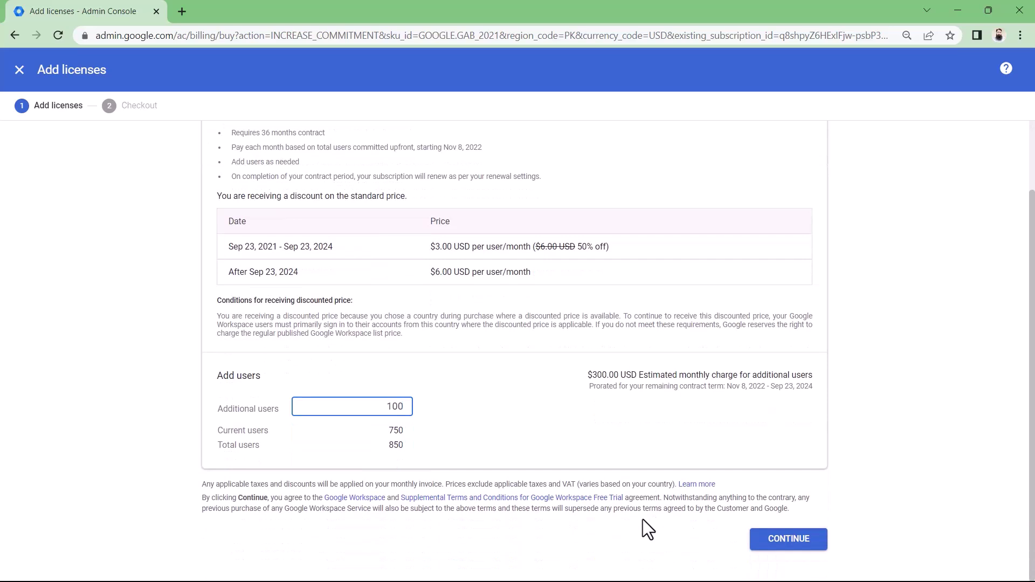
{"action": "left_click", "coordinate": [783, 541]}
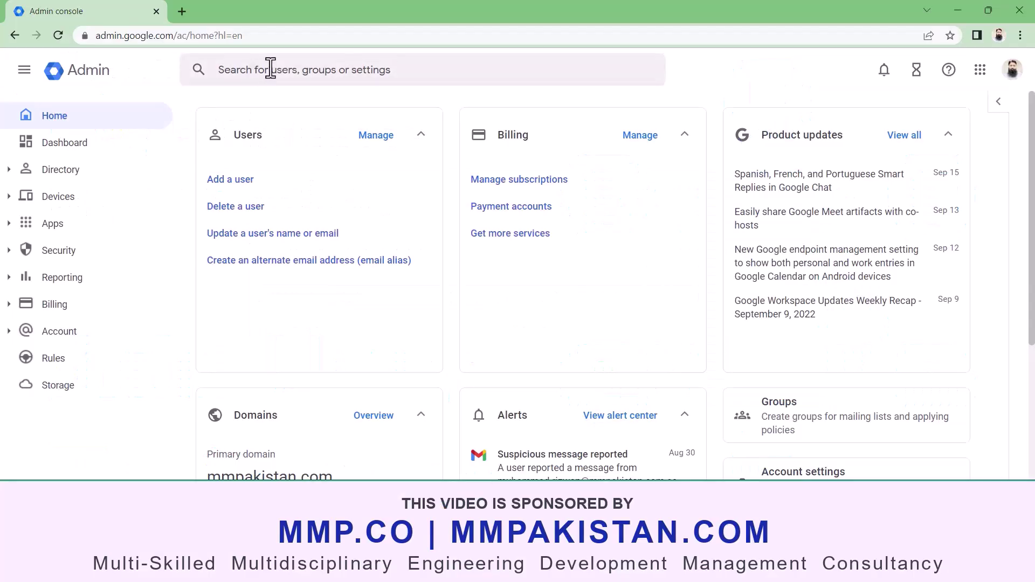
{"action": "left_click", "coordinate": [270, 69]}
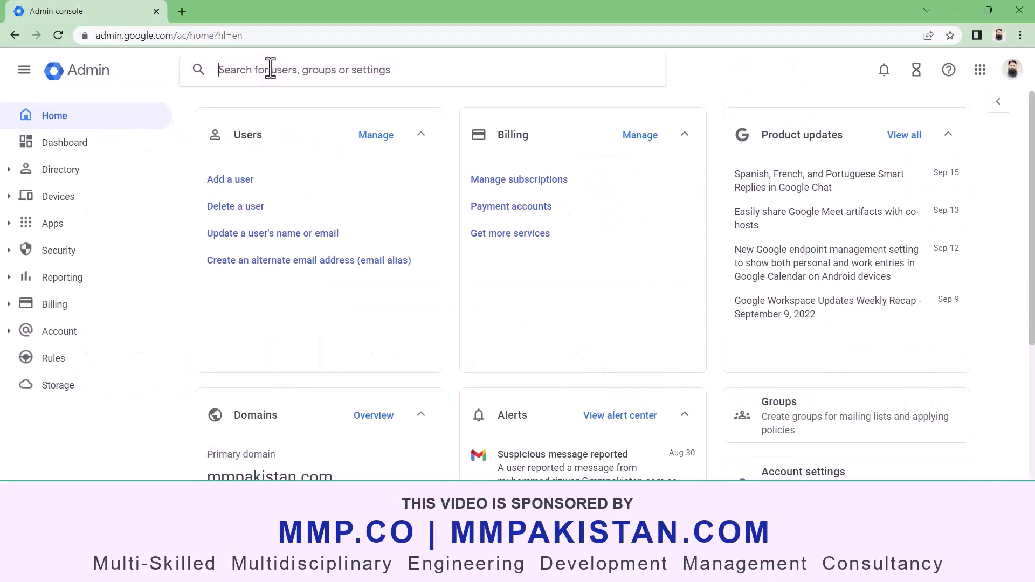
{"action": "type", "text": "test"}
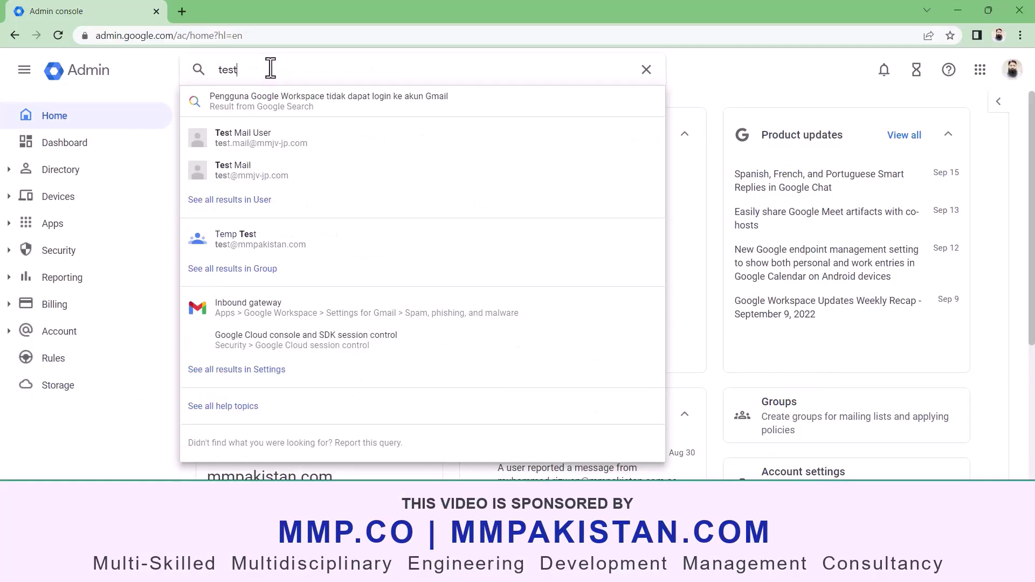
{"action": "type", "text": ".ma"}
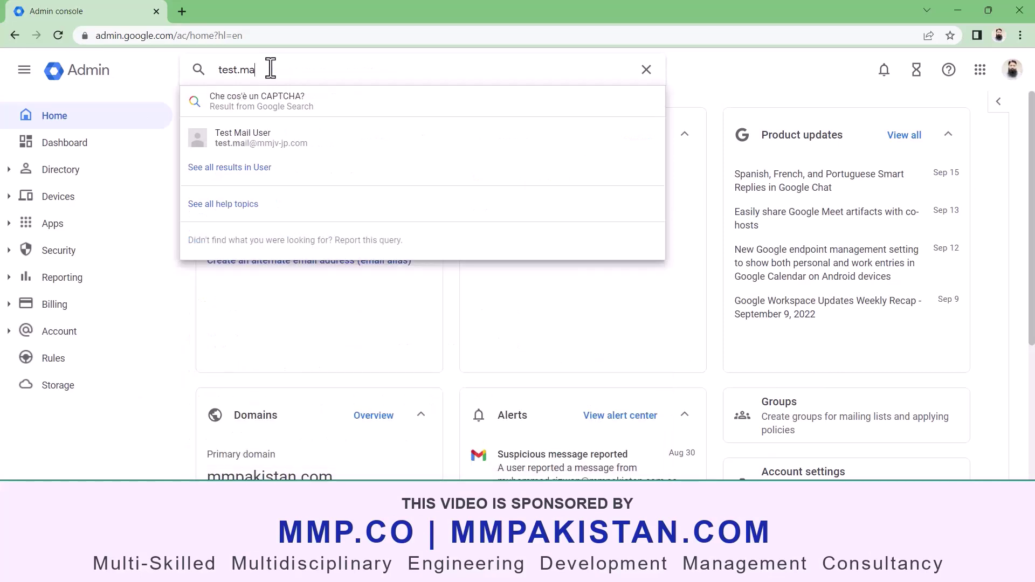
{"action": "left_click", "coordinate": [280, 154]}
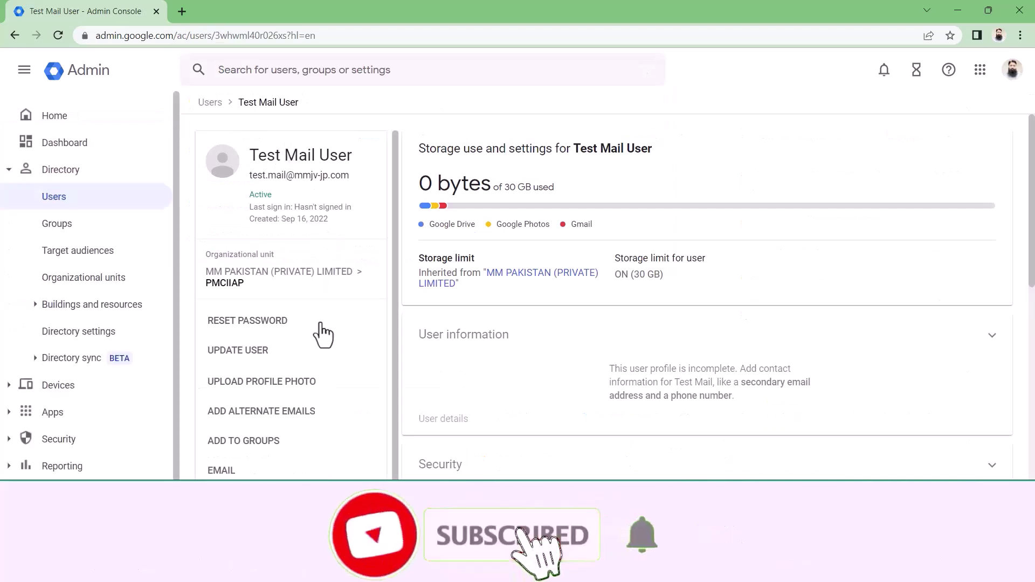
- Search groups for 'test' and add the user to the Temp Test group
{"action": "left_click", "coordinate": [306, 448]}
{"action": "left_click", "coordinate": [394, 279]}
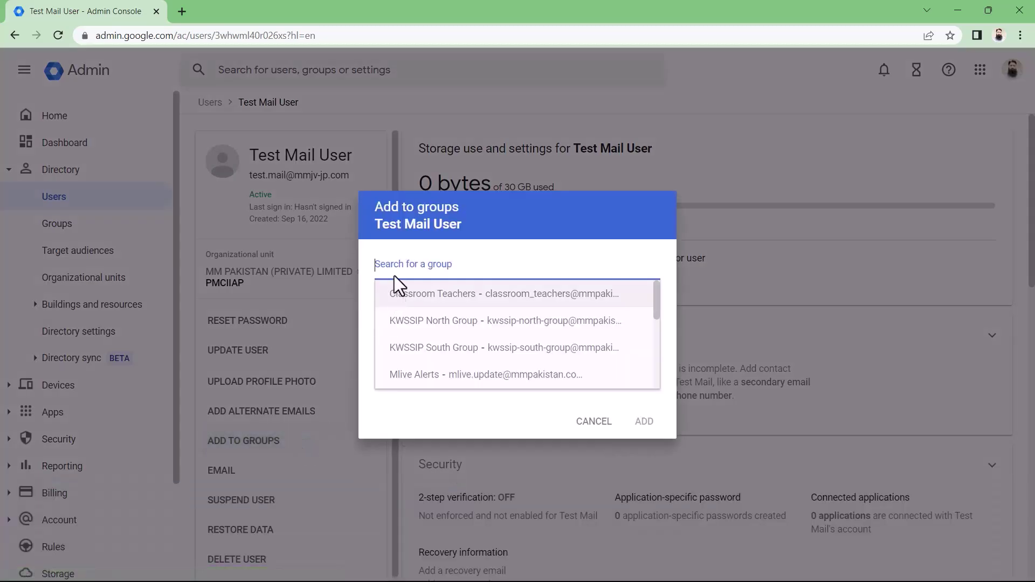
{"action": "type", "text": "test"}
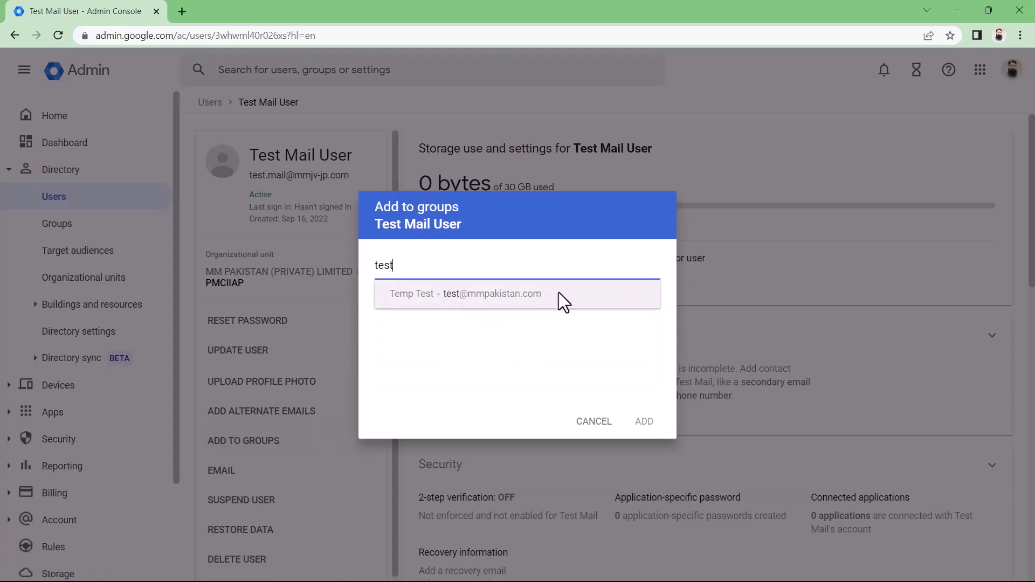
{"action": "left_click", "coordinate": [511, 296]}
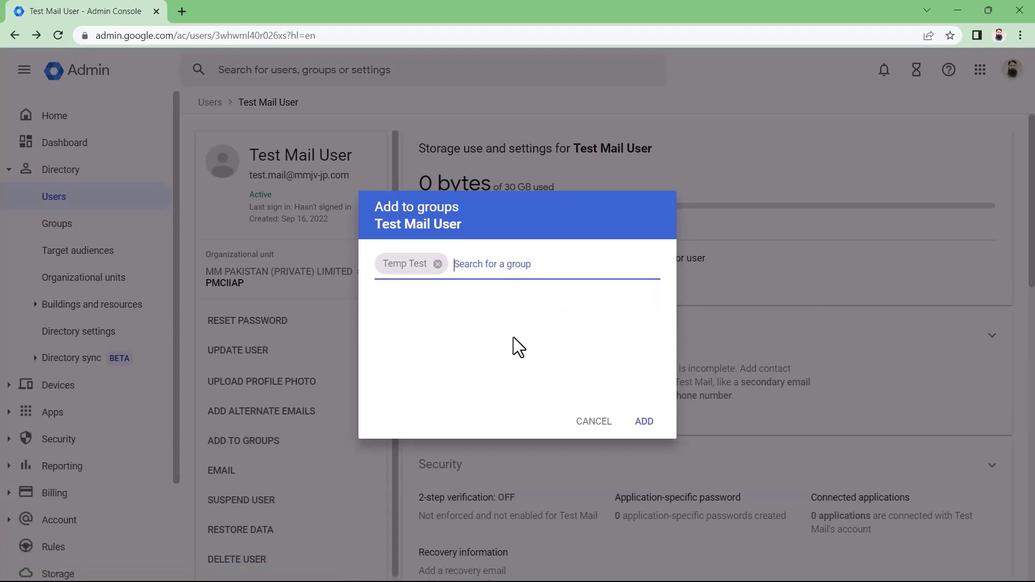
{"action": "left_click", "coordinate": [641, 424]}
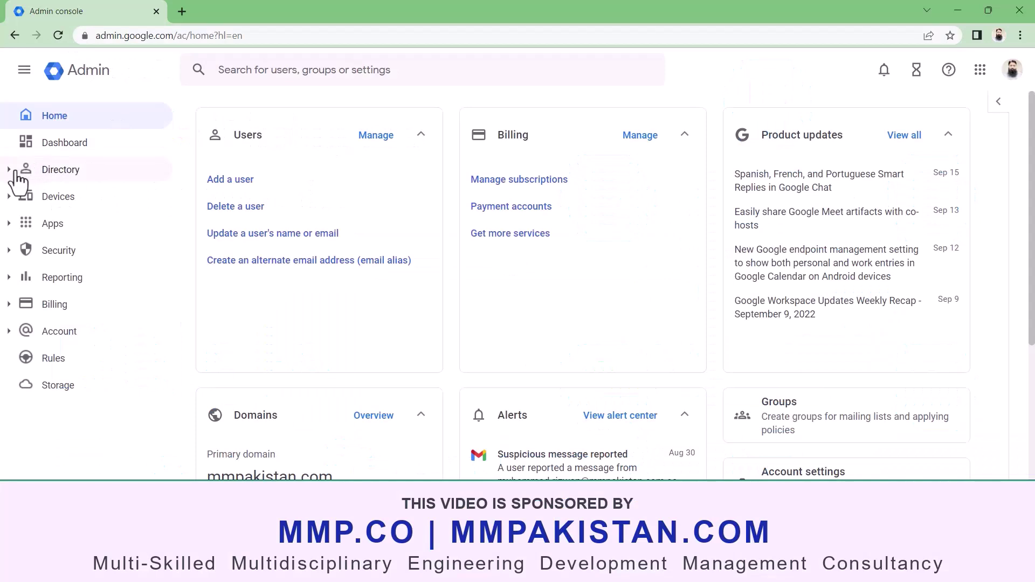
- Open Temp Test's members under Directory > Groups and tick then untick Test Mail User
{"action": "left_click", "coordinate": [9, 170]}
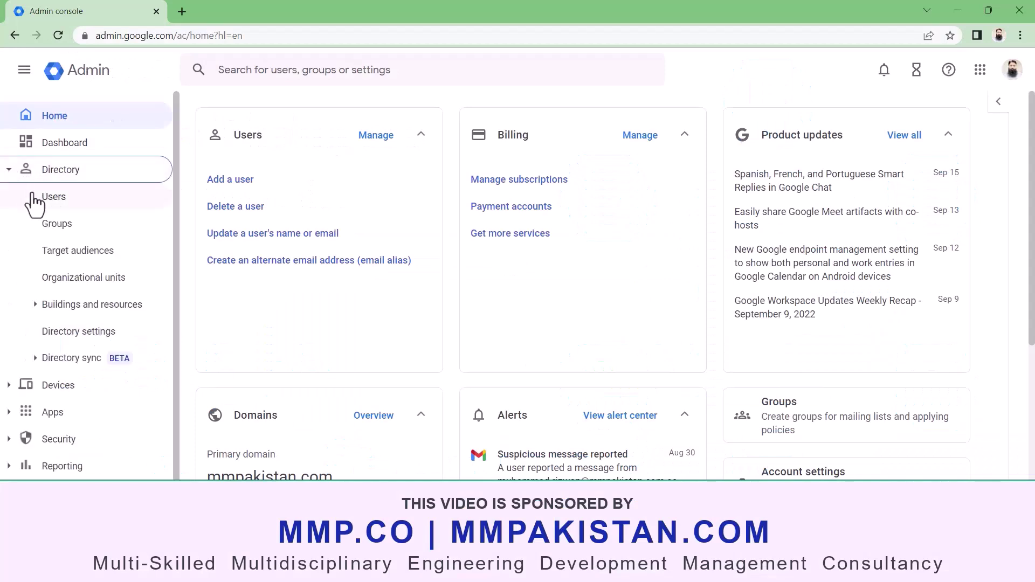
{"action": "left_click", "coordinate": [76, 232]}
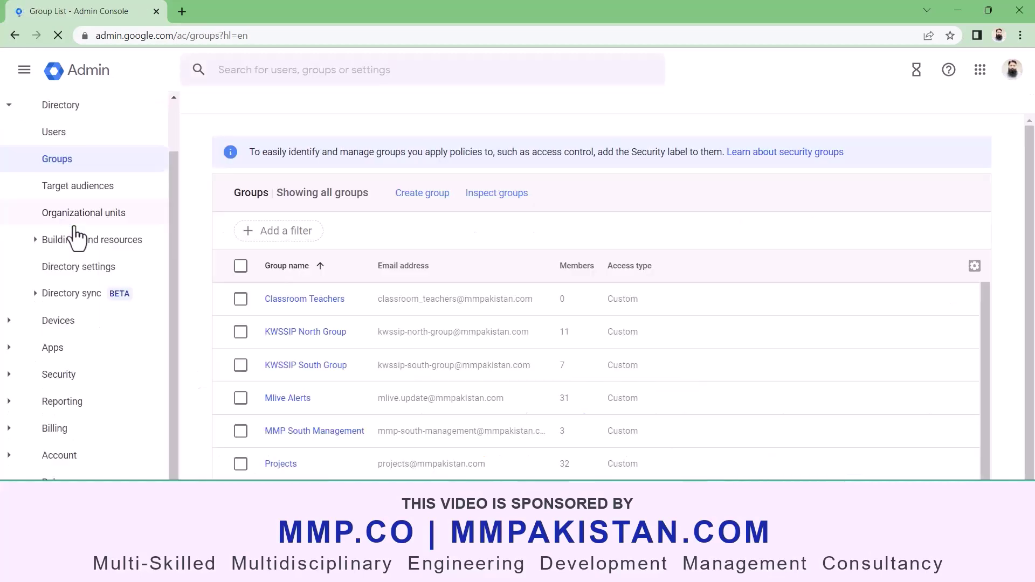
{"action": "scroll", "coordinate": [206, 453], "scroll_direction": "down", "scroll_amount": 1}
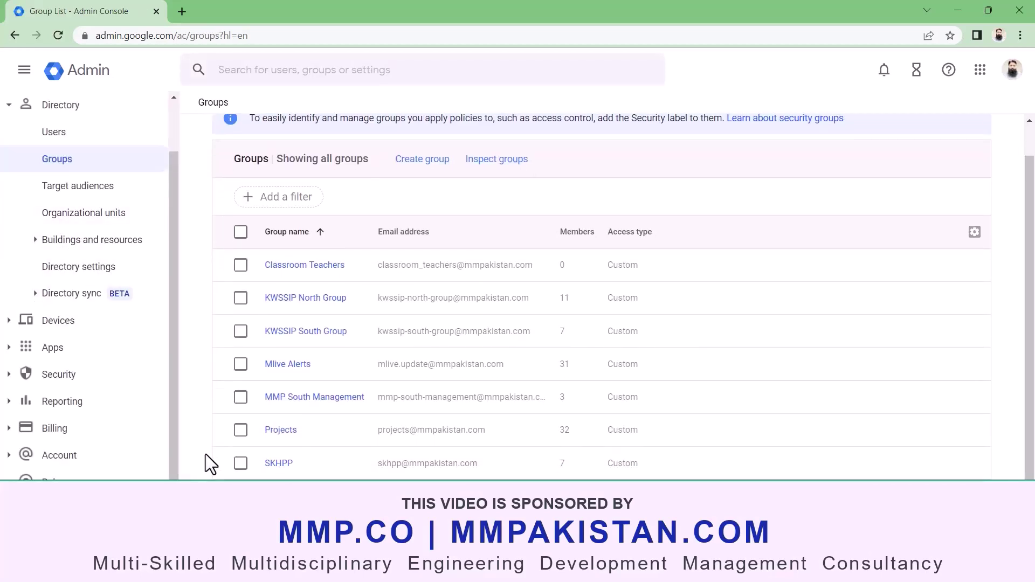
{"action": "scroll", "coordinate": [430, 459], "scroll_direction": "down", "scroll_amount": 2}
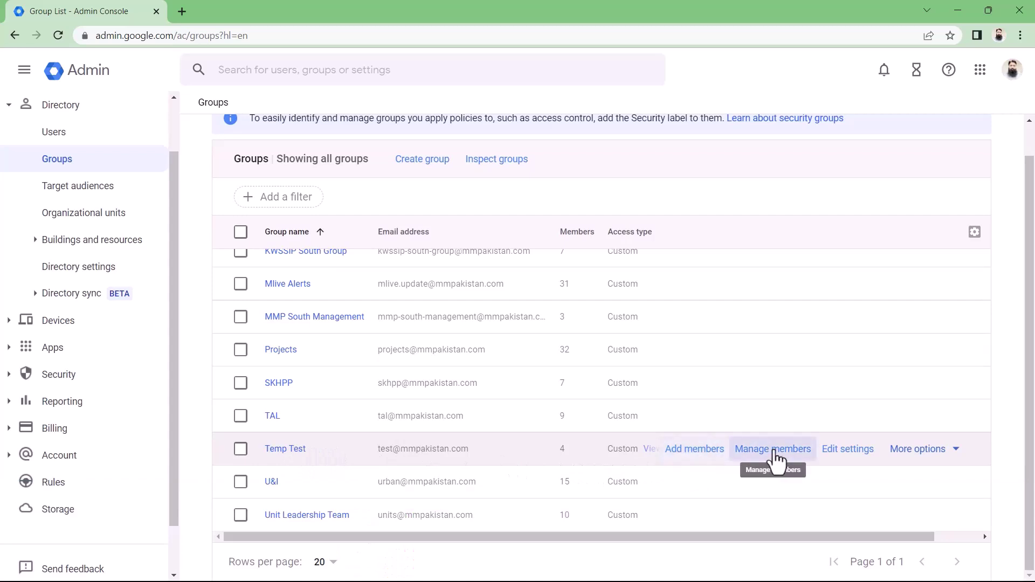
{"action": "left_click", "coordinate": [771, 455]}
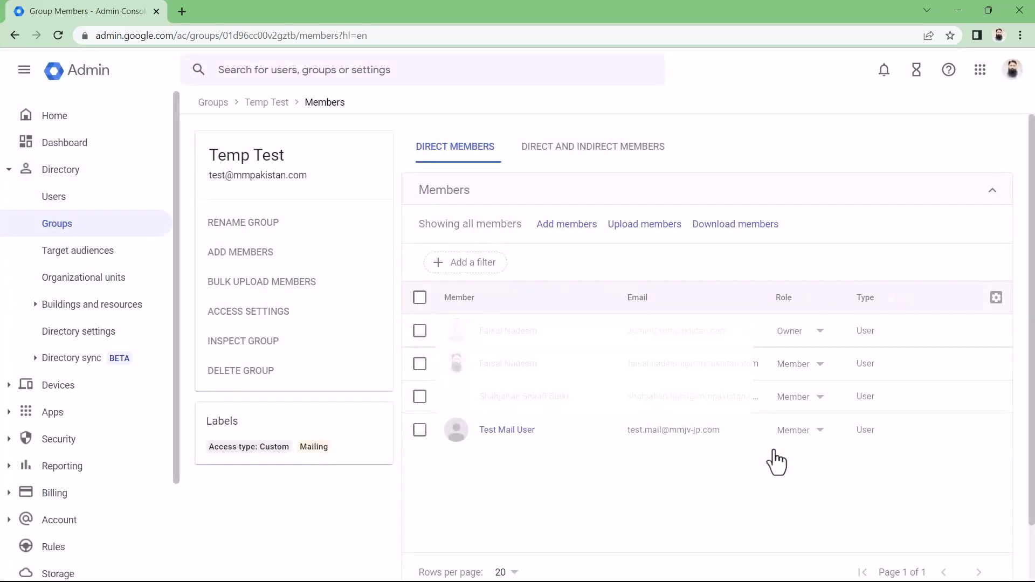
{"action": "left_click", "coordinate": [420, 430]}
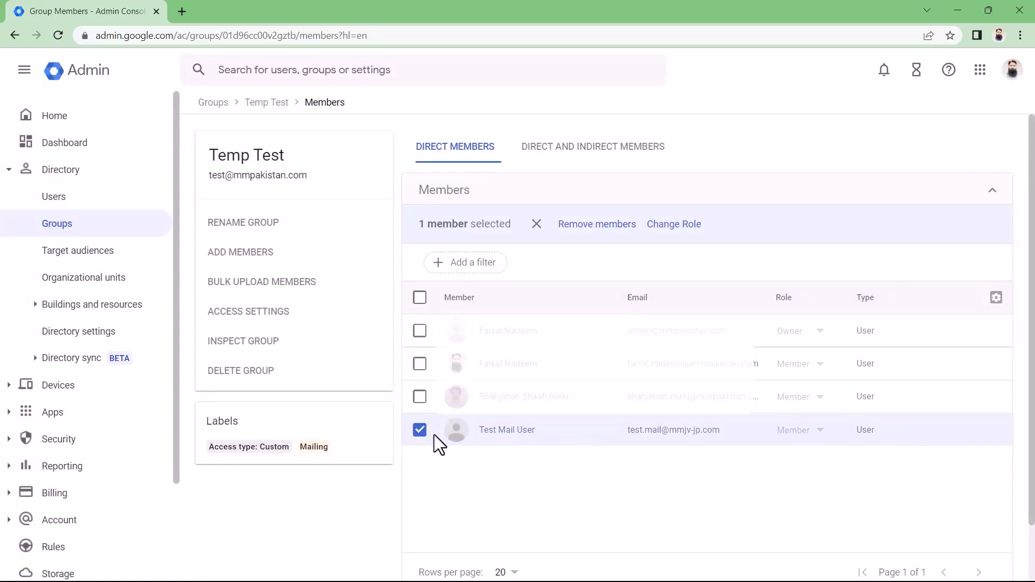
{"action": "left_click", "coordinate": [421, 431]}
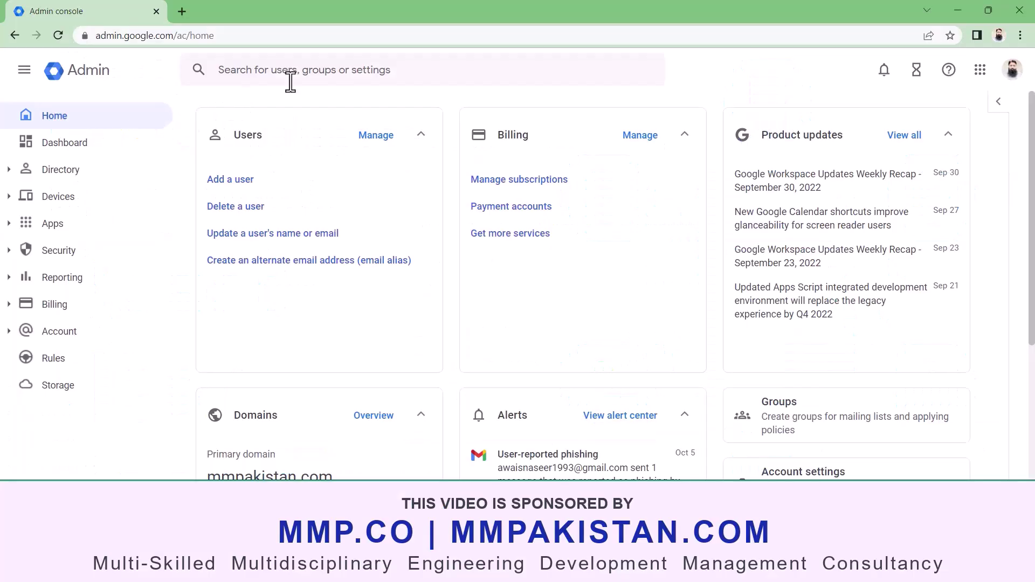
{"action": "left_click", "coordinate": [307, 76]}
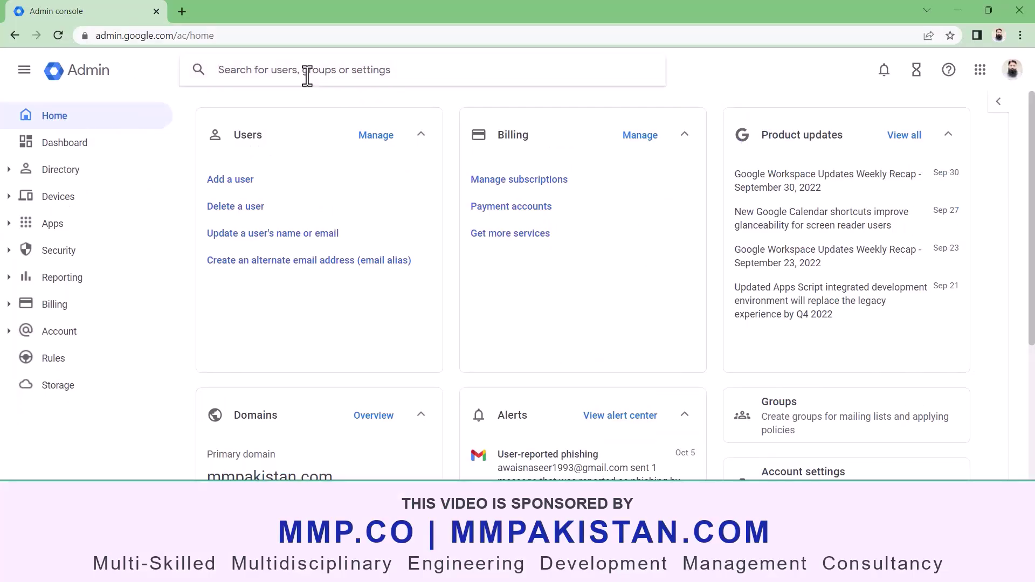
{"action": "type", "text": "test@"}
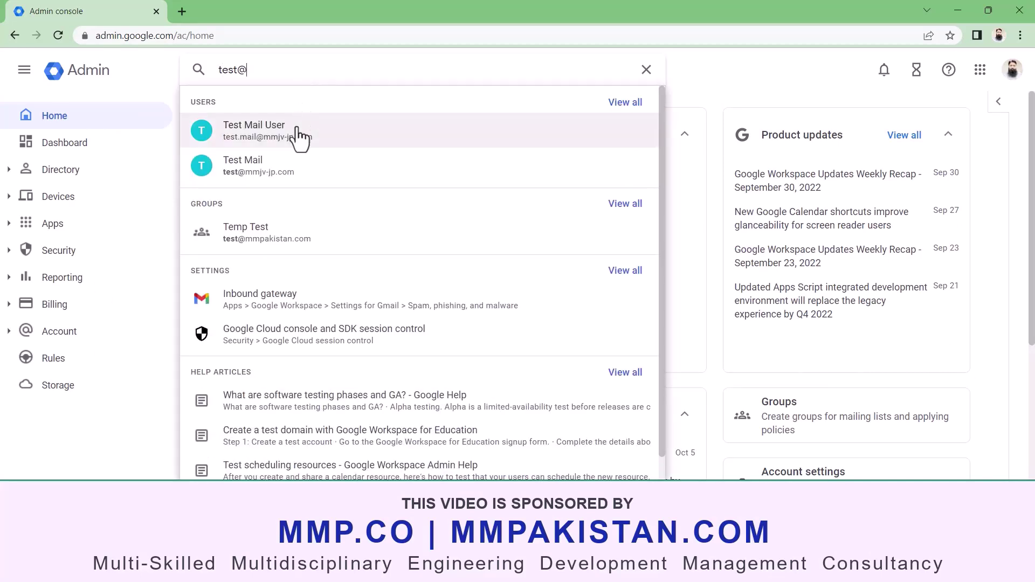
{"action": "key", "text": "Escape"}
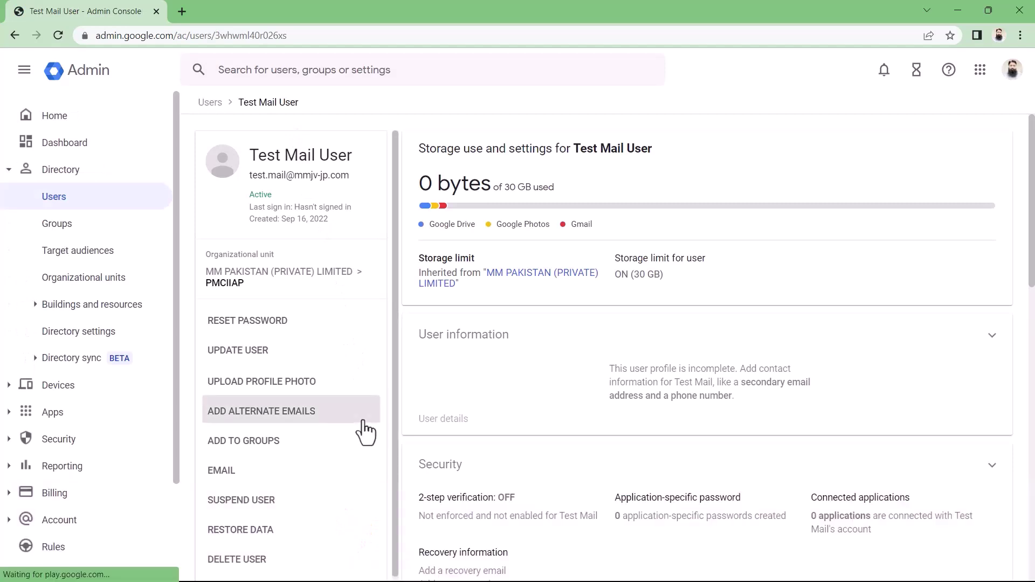
{"action": "scroll", "coordinate": [364, 431], "scroll_direction": "down", "scroll_amount": 1}
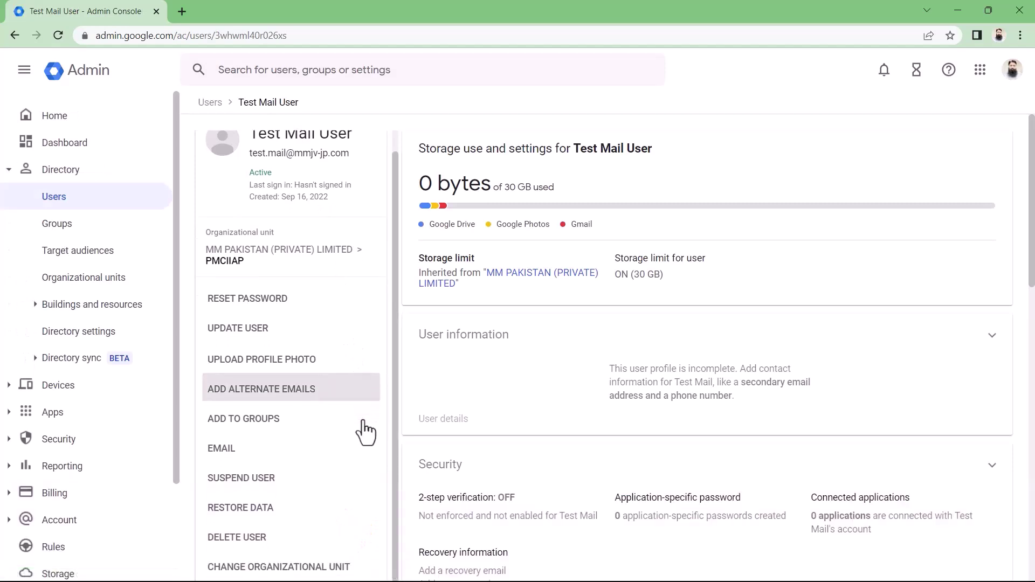
- Reset Test Mail User's password to a custom one, requiring a change at next sign-in
{"action": "left_click", "coordinate": [280, 298]}
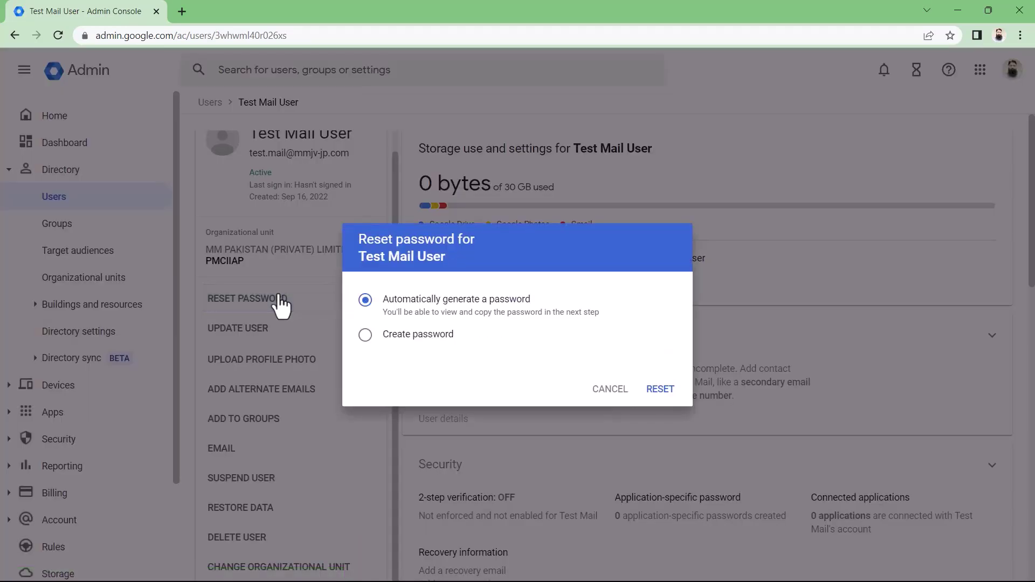
{"action": "left_click", "coordinate": [365, 335]}
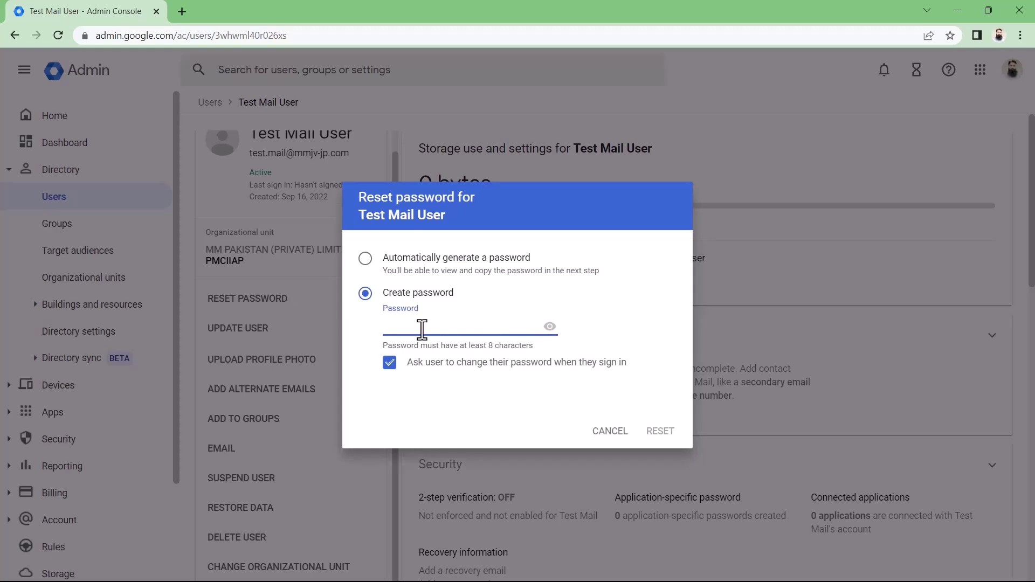
{"action": "type", "text": "•••••••••"}
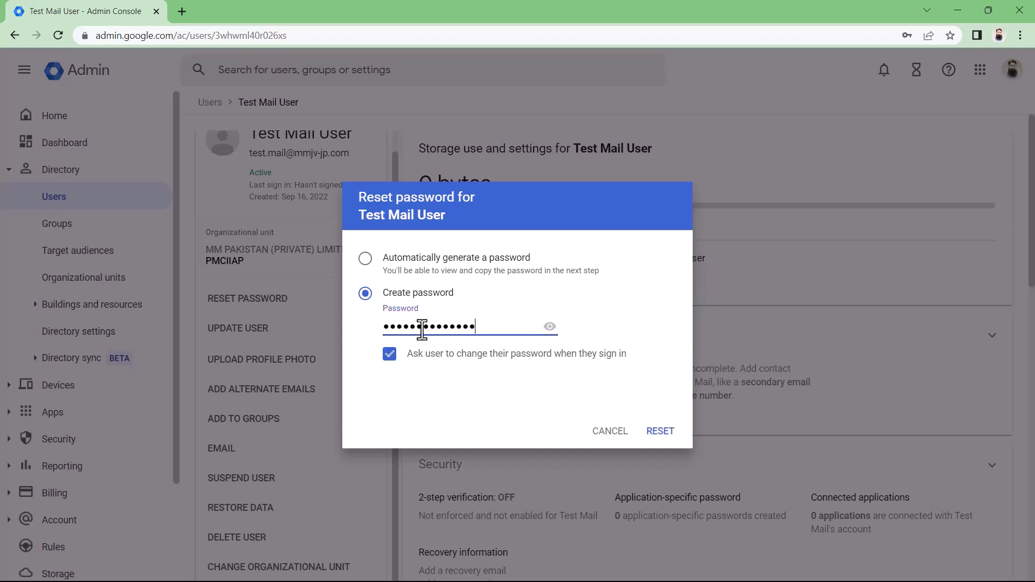
{"action": "left_click", "coordinate": [658, 431]}
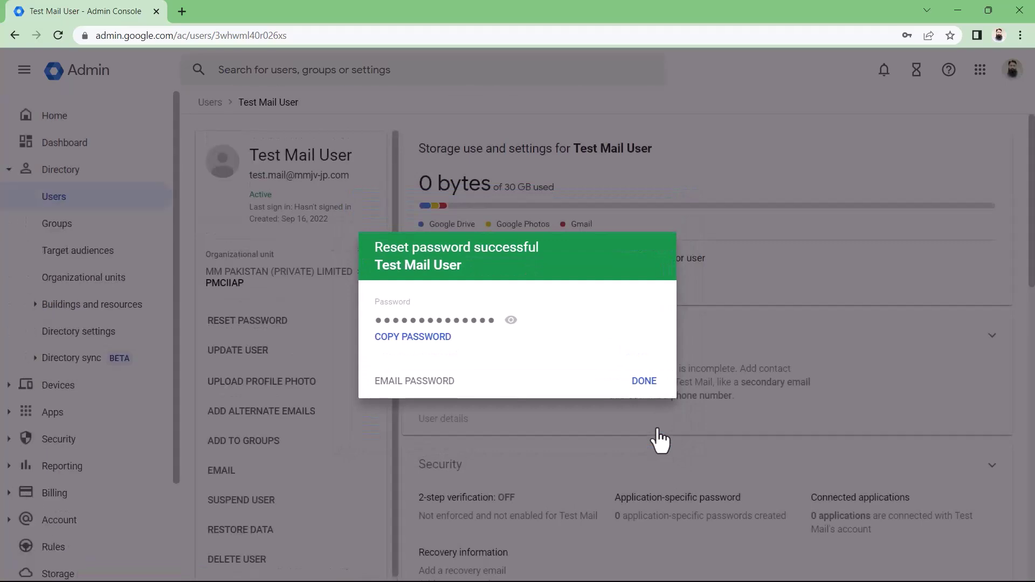
- Dismiss the password reset confirmation, find 'test@mm', and bring Test Mail's Licenses card into view
{"action": "left_click", "coordinate": [644, 381]}
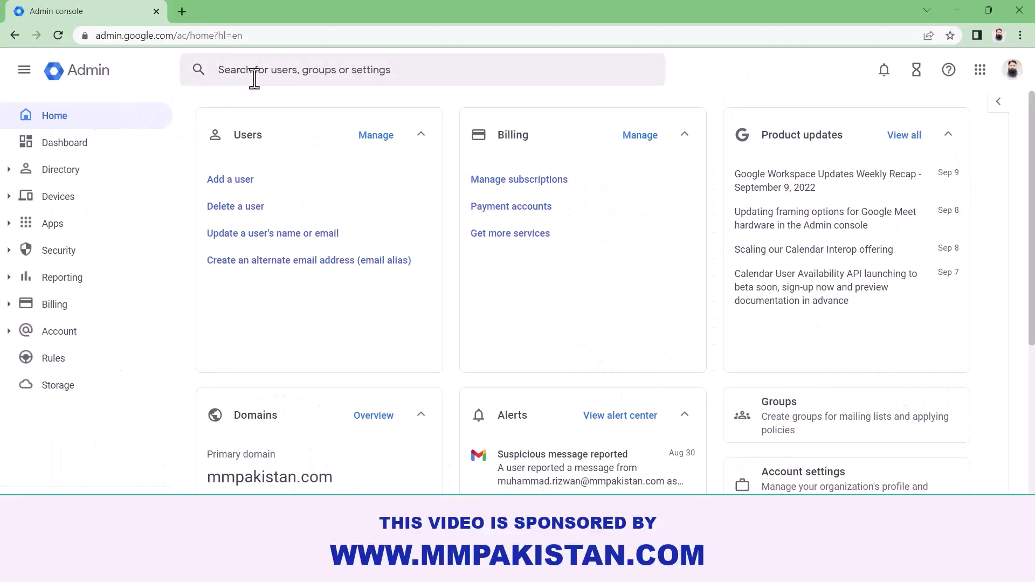
{"action": "left_click", "coordinate": [257, 79]}
{"action": "type", "text": "tes"}
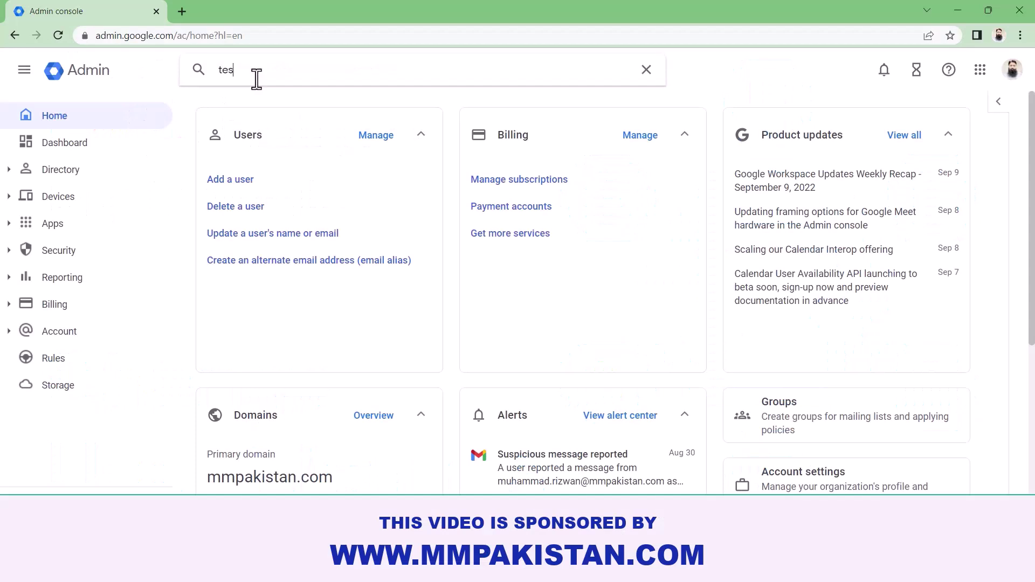
{"action": "type", "text": "t@mm"}
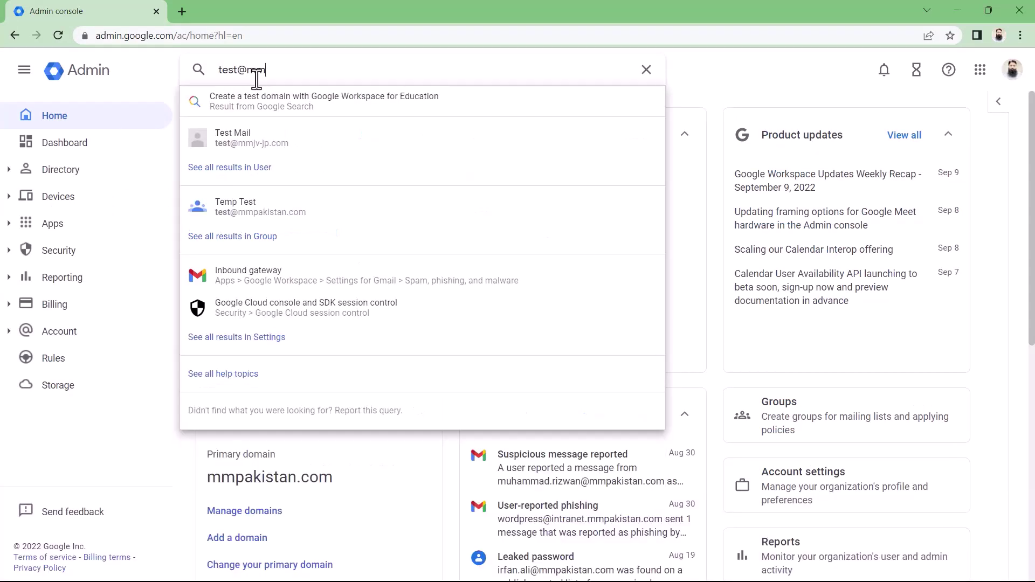
{"action": "left_click", "coordinate": [264, 141]}
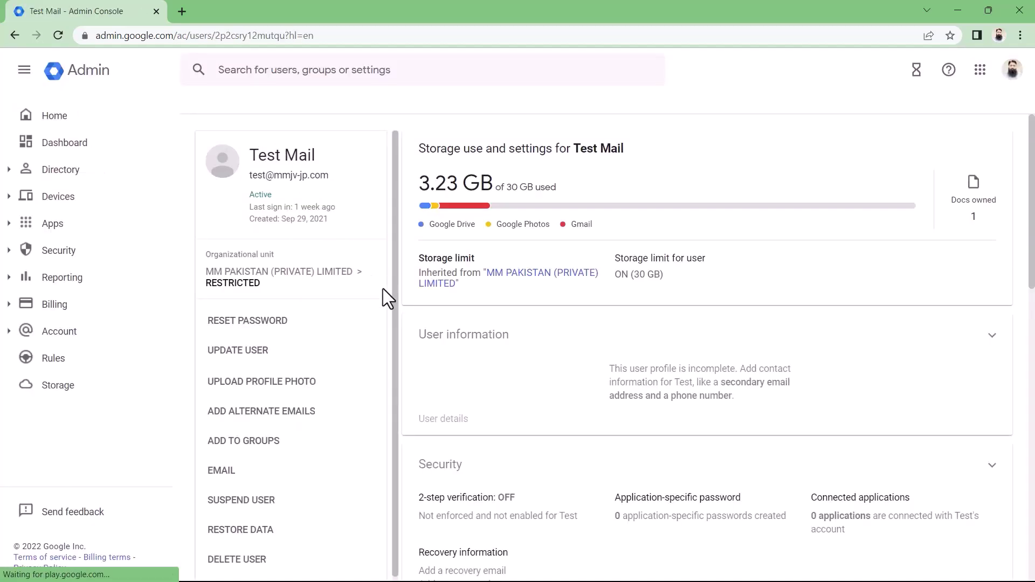
{"action": "scroll", "coordinate": [522, 378], "scroll_direction": "down", "scroll_amount": 9}
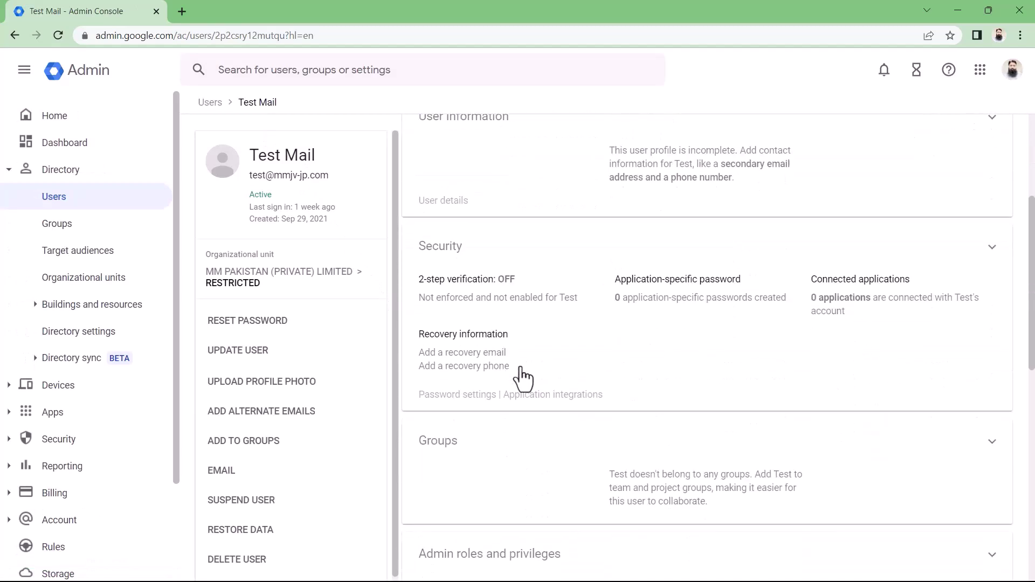
{"action": "scroll", "coordinate": [522, 379], "scroll_direction": "down", "scroll_amount": 5}
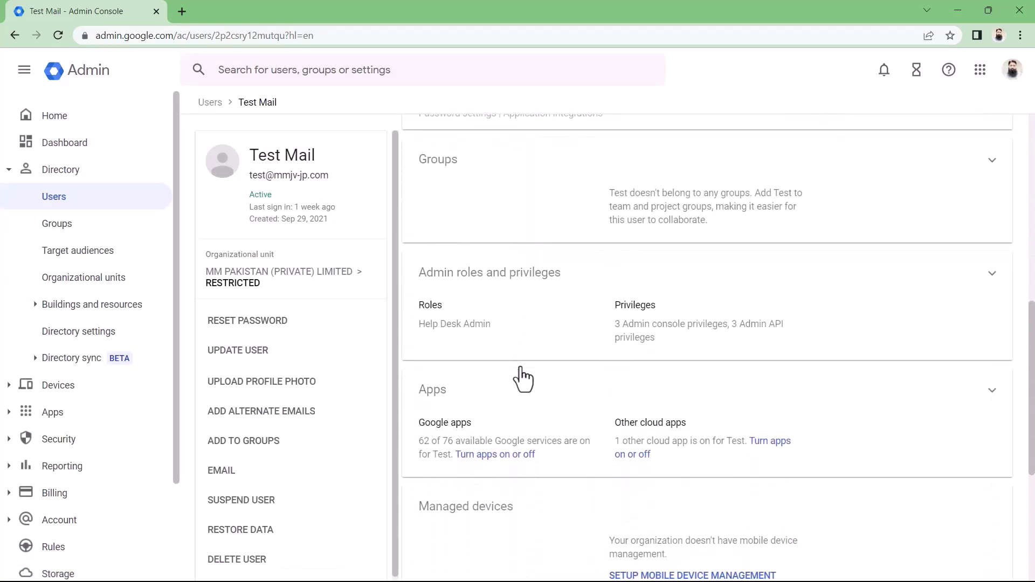
{"action": "scroll", "coordinate": [521, 379], "scroll_direction": "down", "scroll_amount": 1}
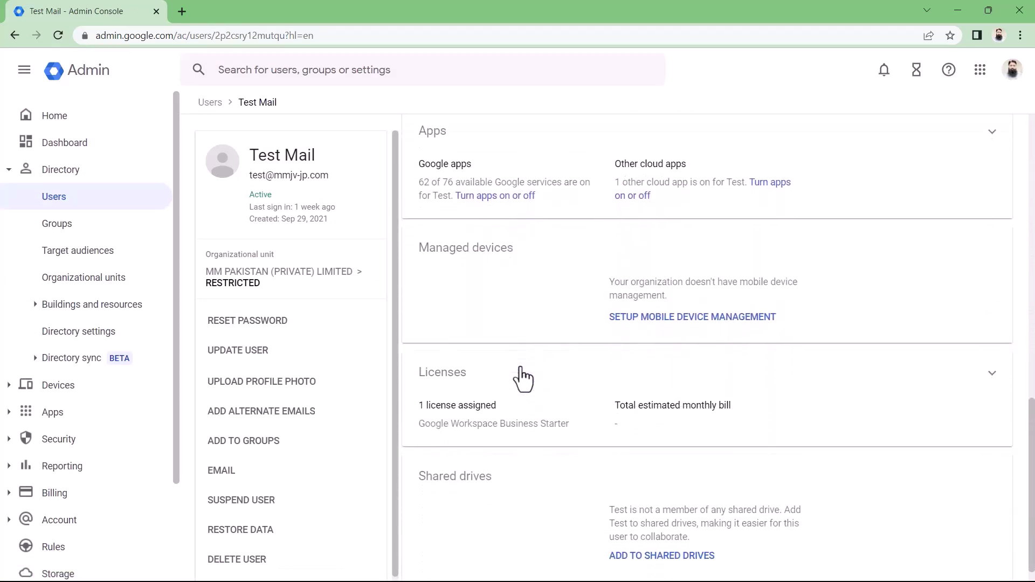
{"action": "scroll", "coordinate": [813, 387], "scroll_direction": "down", "scroll_amount": 1}
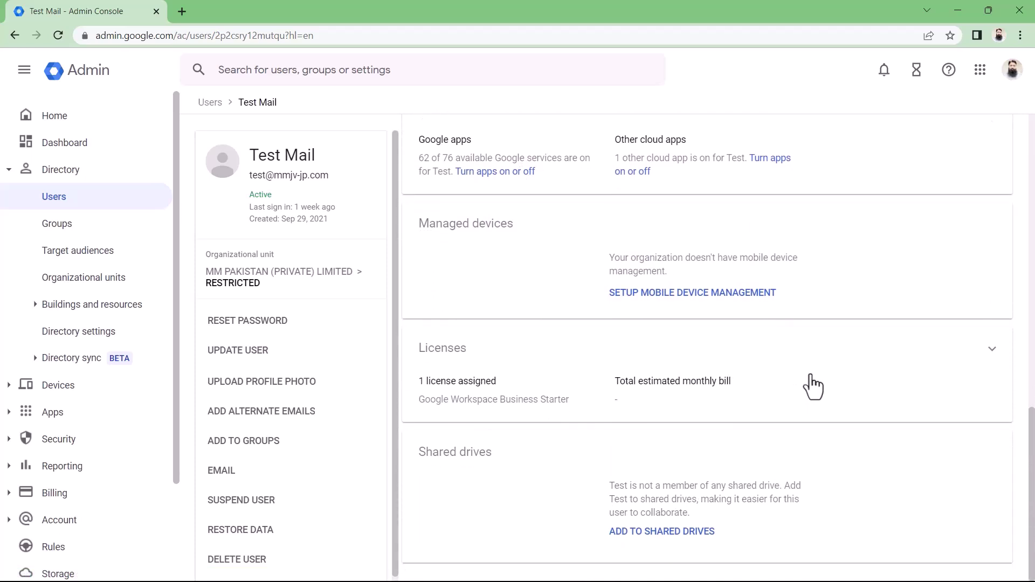
- Replace Test Mail's Business Starter license with Google Workspace Business Plus and save
{"action": "left_click", "coordinate": [992, 356]}
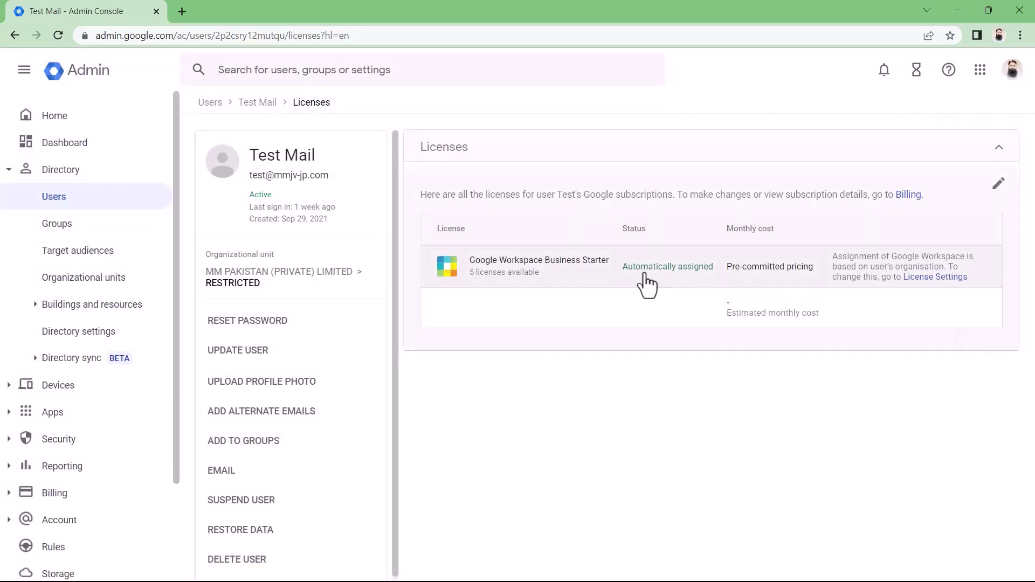
{"action": "left_click", "coordinate": [996, 186]}
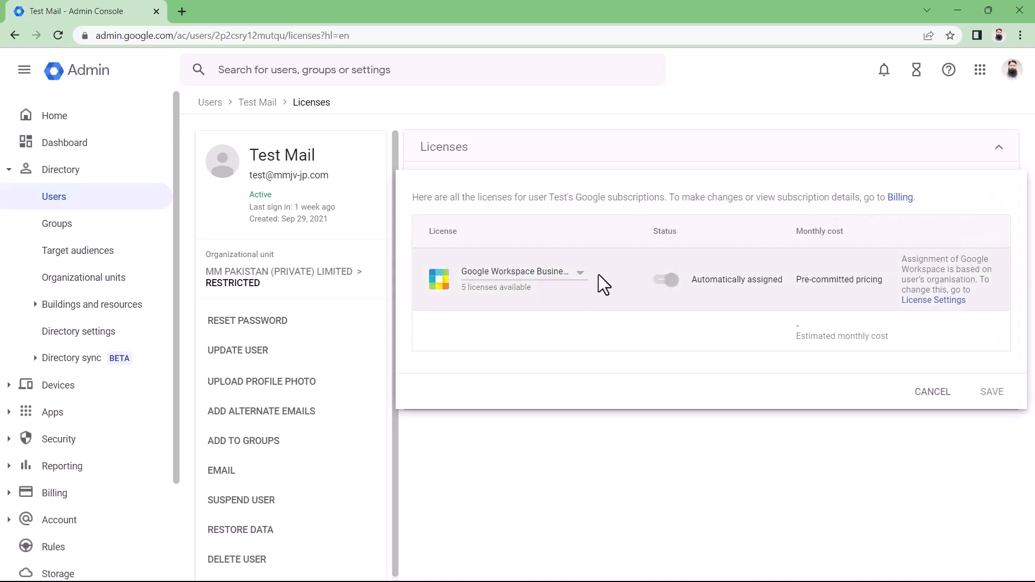
{"action": "left_click", "coordinate": [581, 275]}
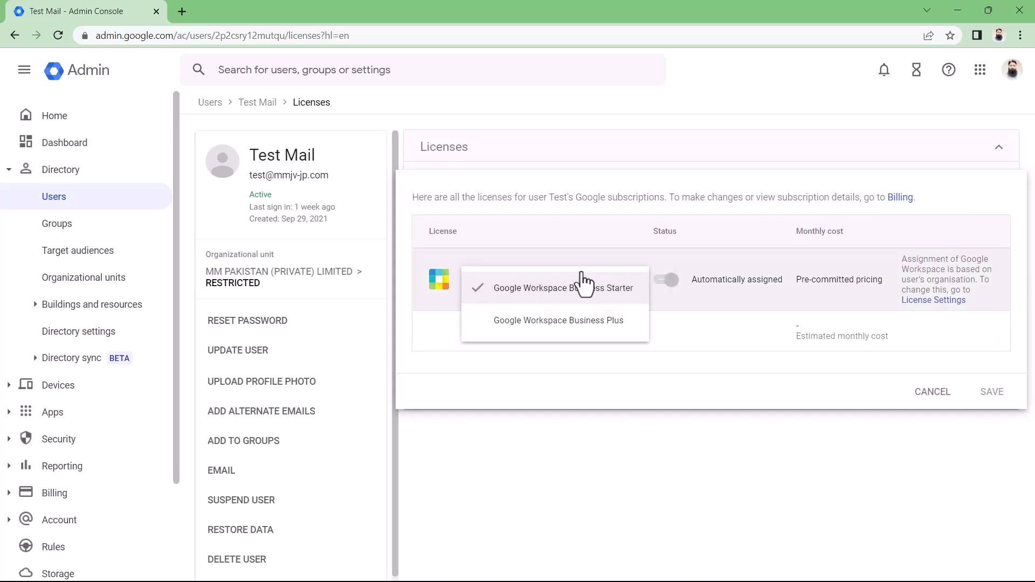
{"action": "left_click", "coordinate": [587, 319]}
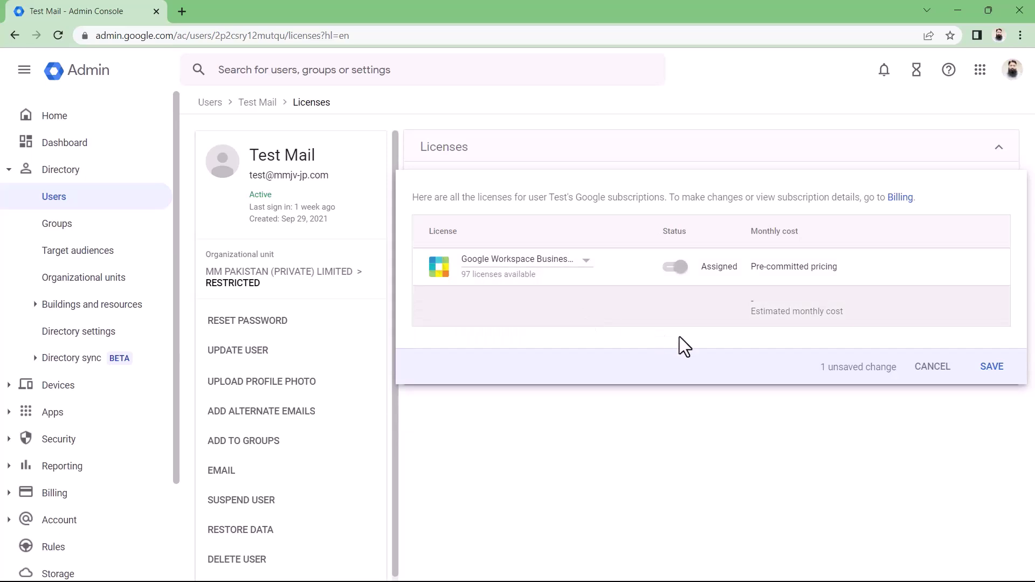
{"action": "left_click", "coordinate": [991, 368]}
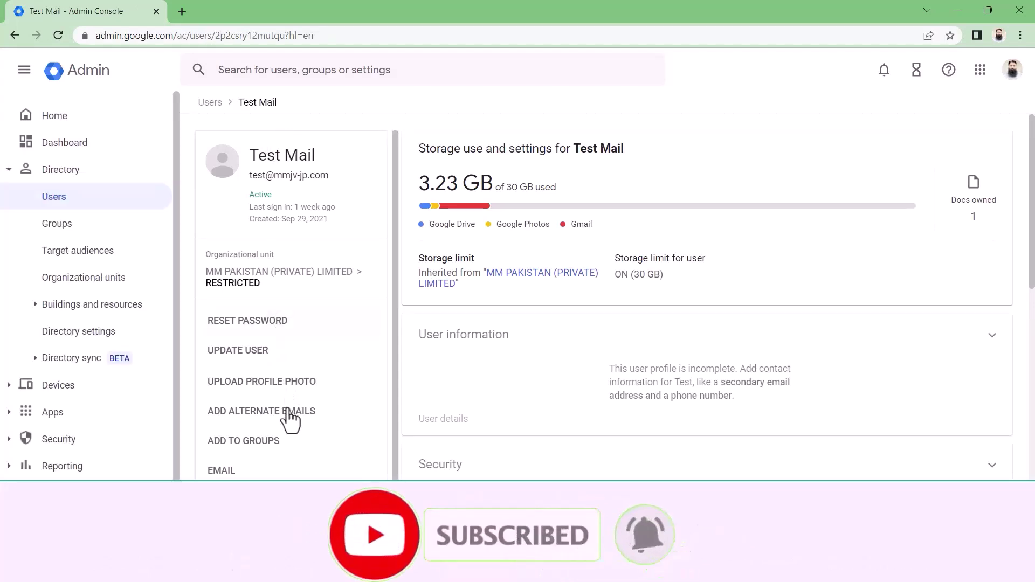
- Move Test Mail into the Test OU organizational unit
{"action": "scroll", "coordinate": [284, 456], "scroll_direction": "down", "scroll_amount": 1}
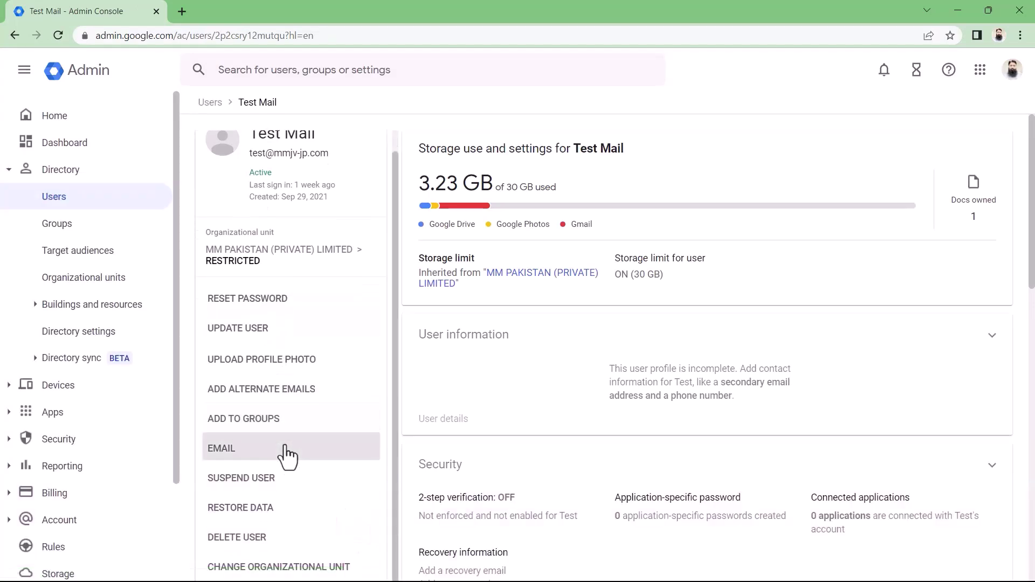
{"action": "left_click", "coordinate": [288, 567]}
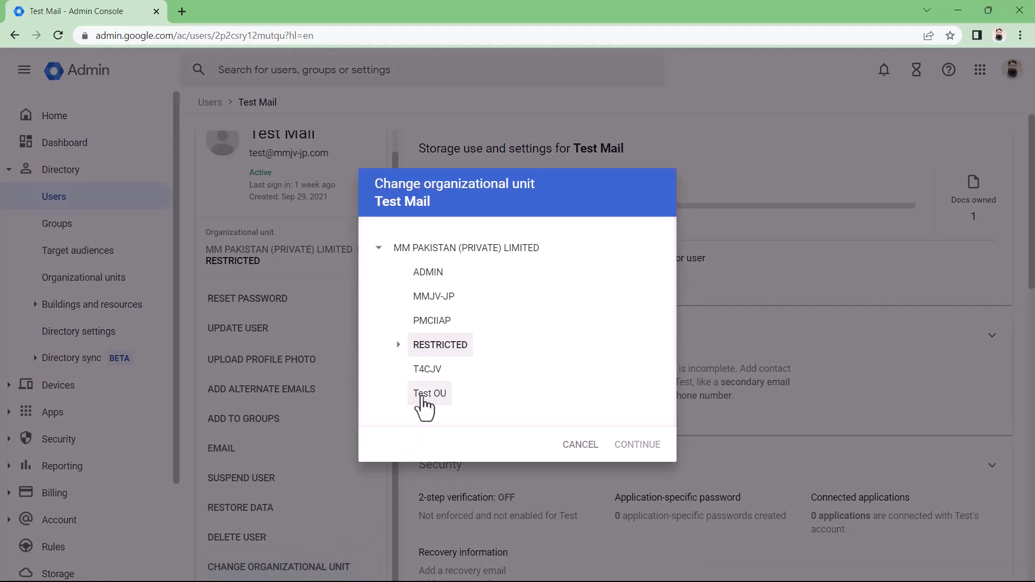
{"action": "left_click", "coordinate": [423, 399]}
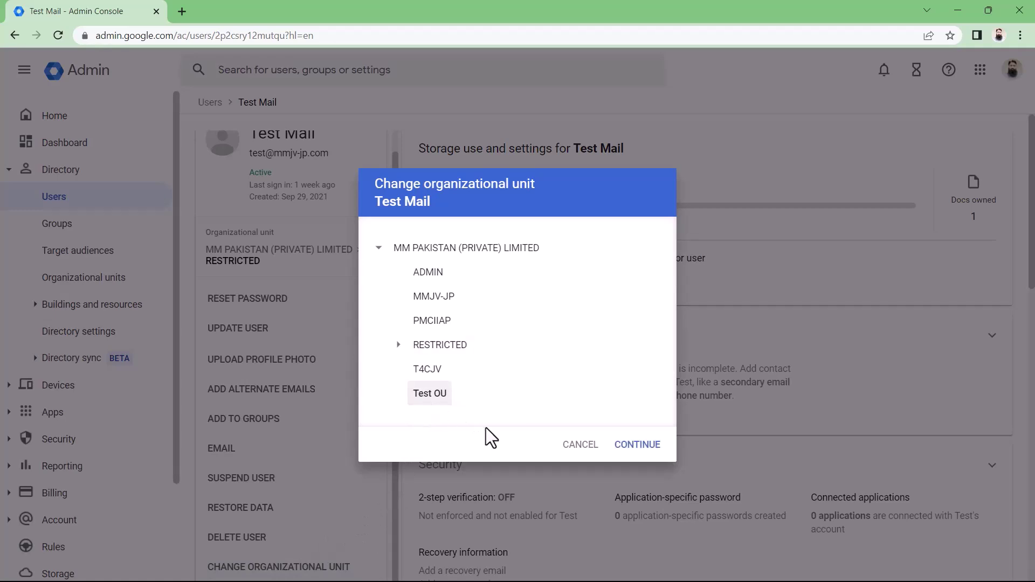
{"action": "left_click", "coordinate": [638, 446]}
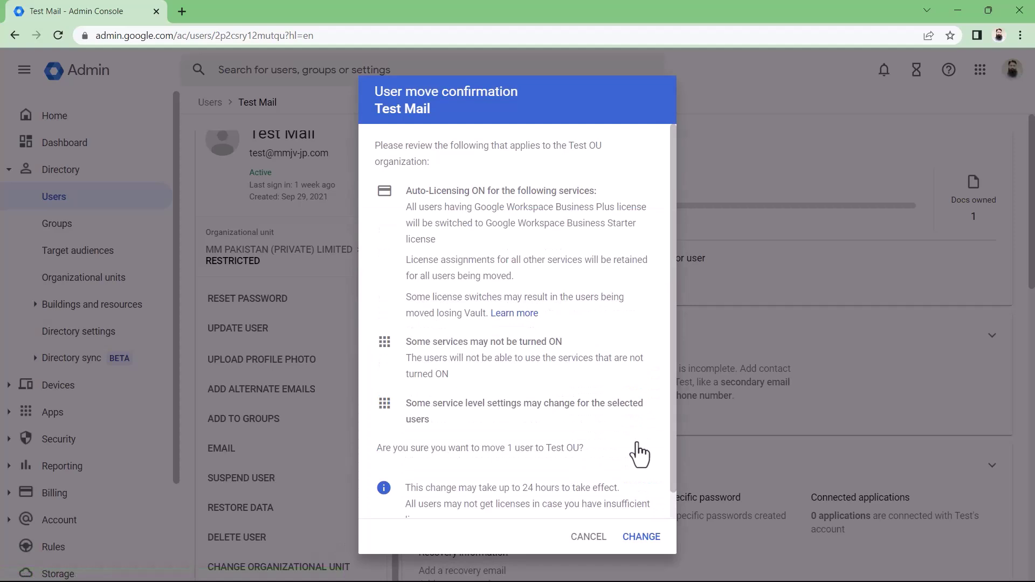
{"action": "left_click", "coordinate": [635, 539]}
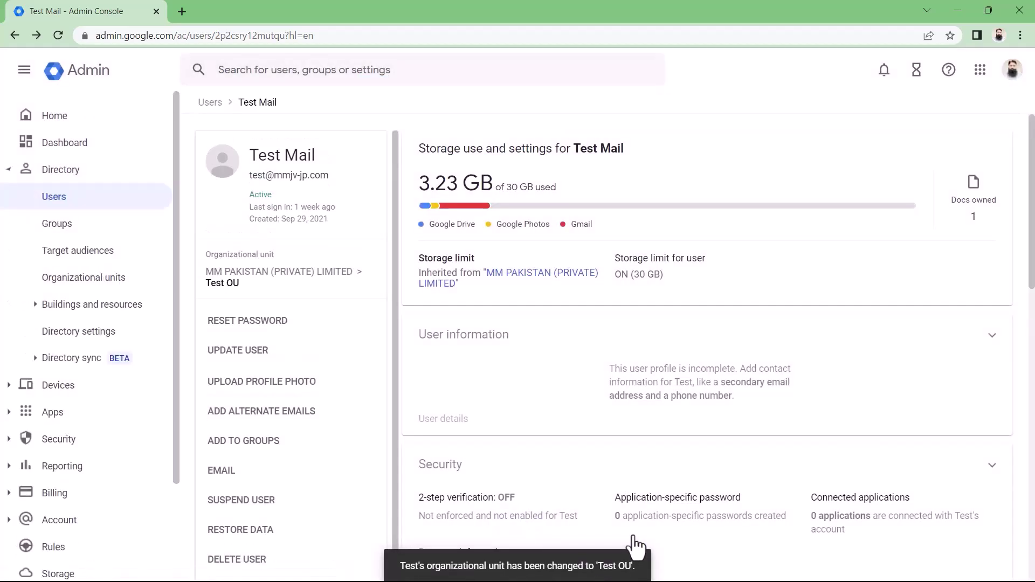
- Reopen the organizational unit choices and cancel without changes
{"action": "scroll", "coordinate": [345, 536], "scroll_direction": "down", "scroll_amount": 1}
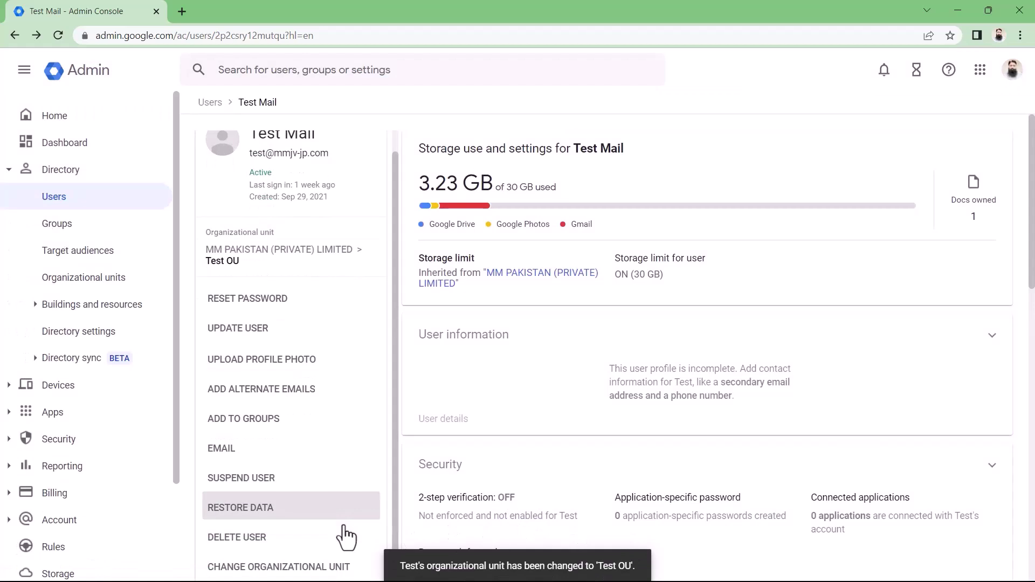
{"action": "left_click", "coordinate": [330, 567]}
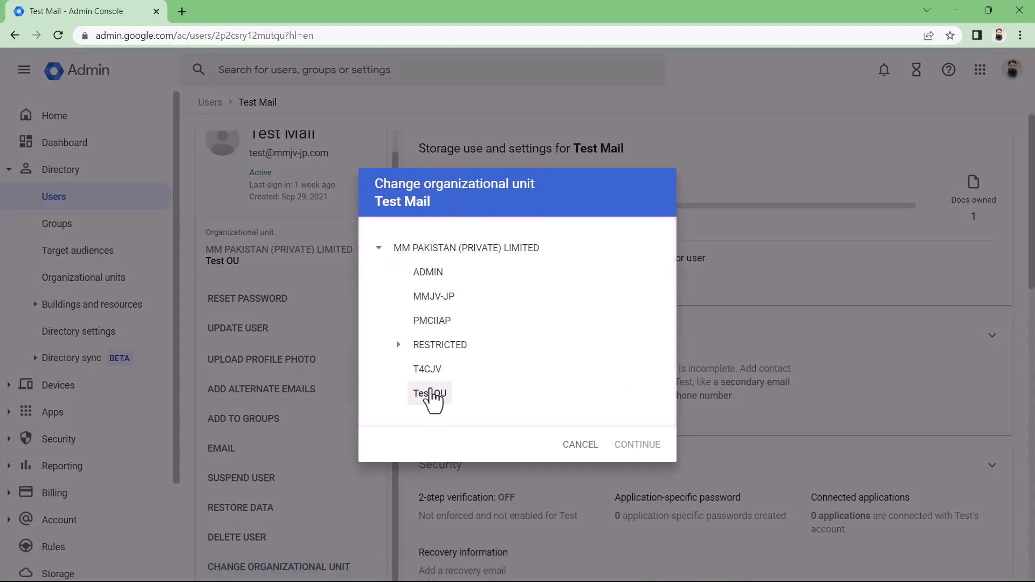
{"action": "left_click", "coordinate": [572, 446]}
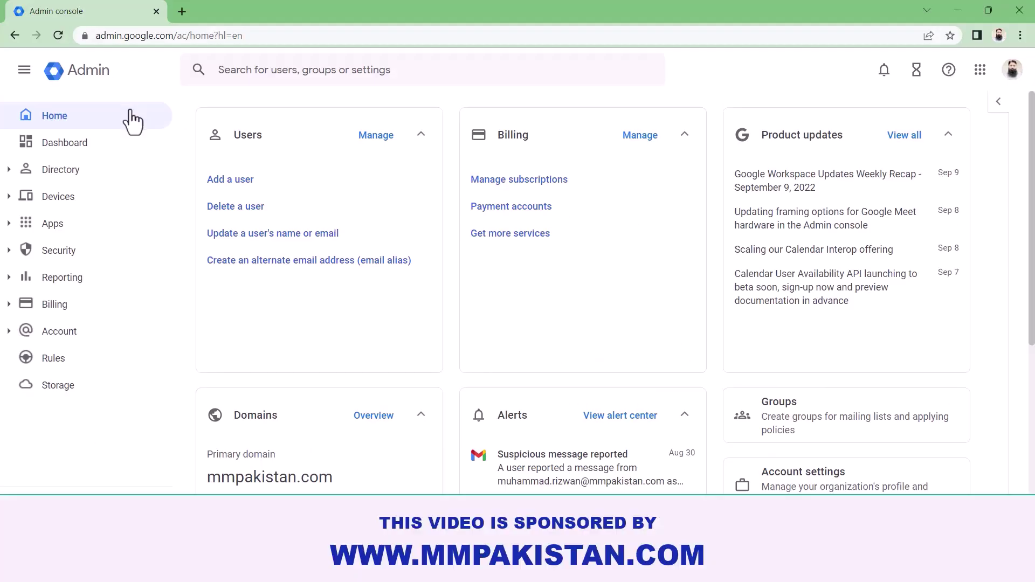
- Search 'test@mm' and open Test Mail's license details, showing Business Starter auto-assigned
{"action": "left_click", "coordinate": [255, 75]}
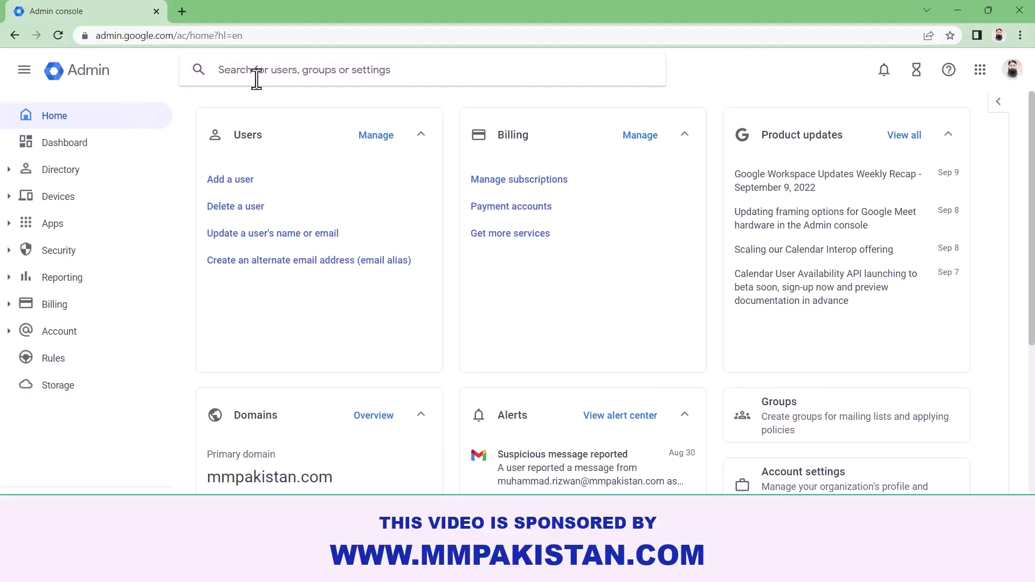
{"action": "type", "text": "test"}
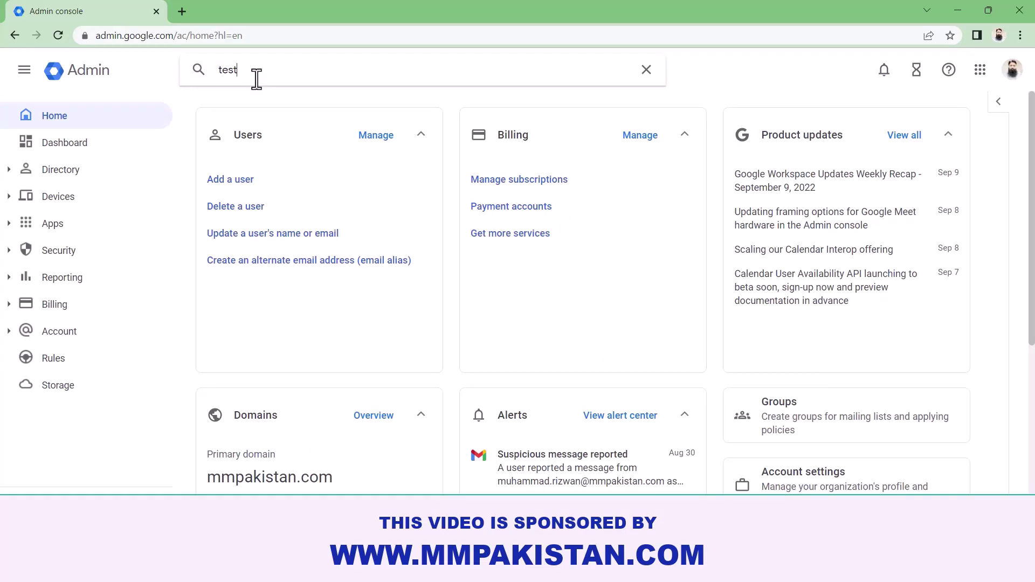
{"action": "type", "text": "@mm"}
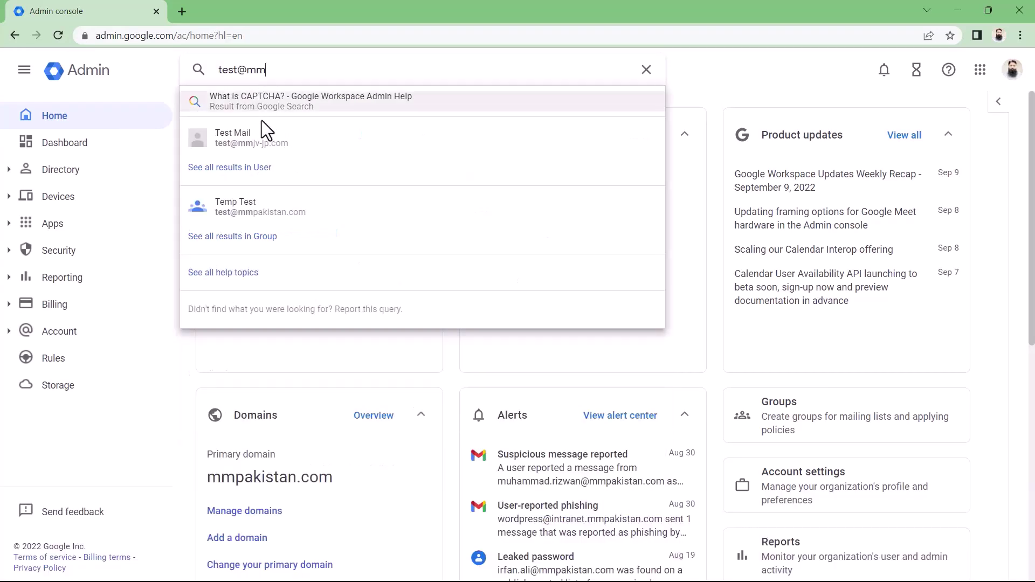
{"action": "left_click", "coordinate": [266, 141]}
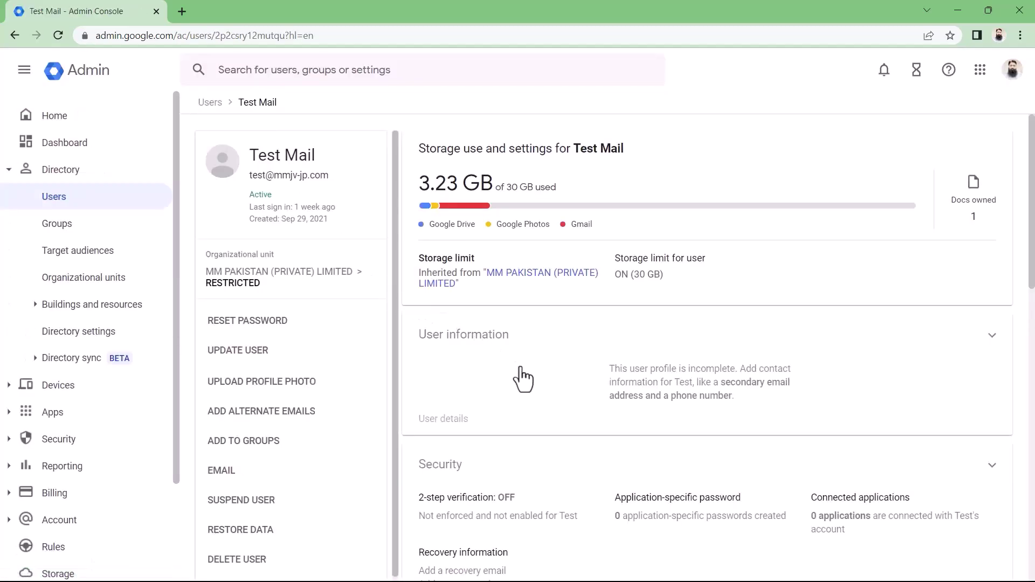
{"action": "scroll", "coordinate": [521, 377], "scroll_direction": "down", "scroll_amount": 1}
{"action": "scroll", "coordinate": [522, 377], "scroll_direction": "down", "scroll_amount": 8}
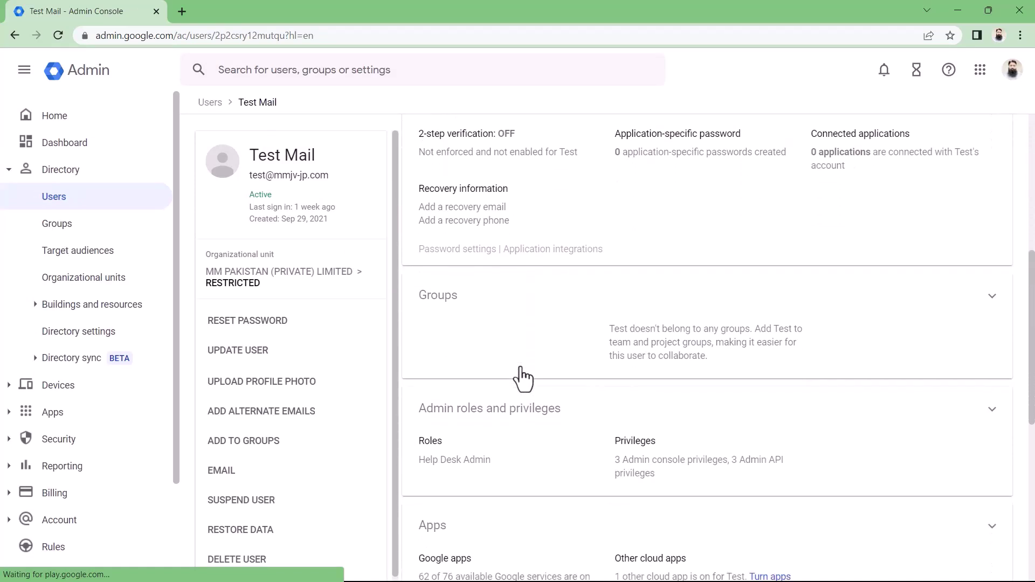
{"action": "scroll", "coordinate": [521, 377], "scroll_direction": "down", "scroll_amount": 5}
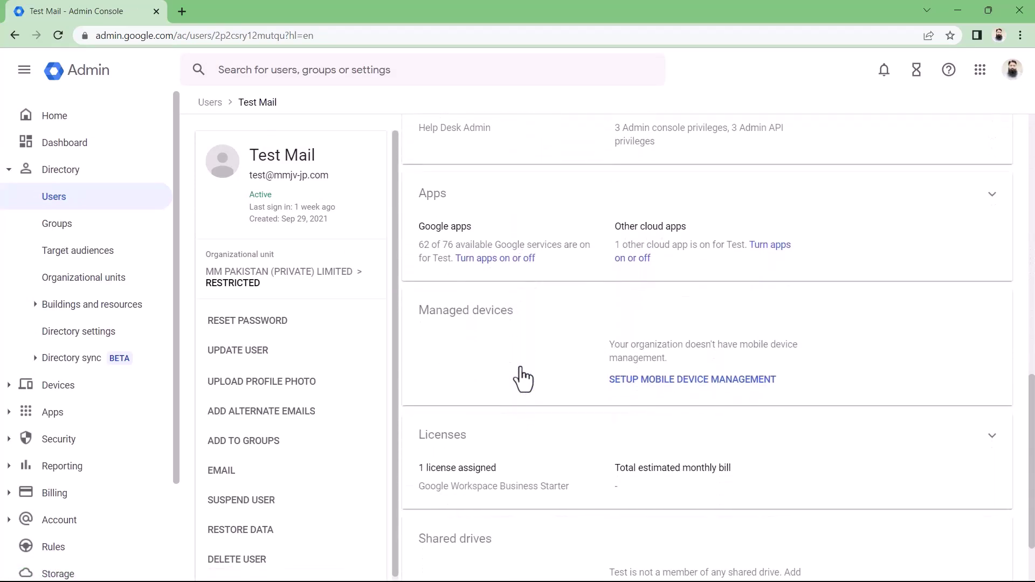
{"action": "scroll", "coordinate": [522, 379], "scroll_direction": "down", "scroll_amount": 1}
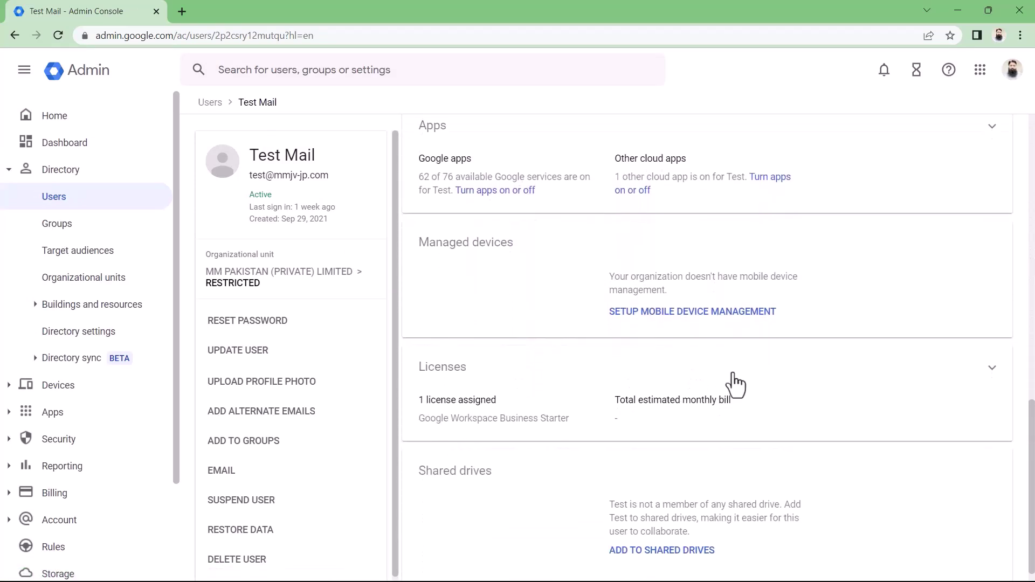
{"action": "scroll", "coordinate": [811, 386], "scroll_direction": "down", "scroll_amount": 1}
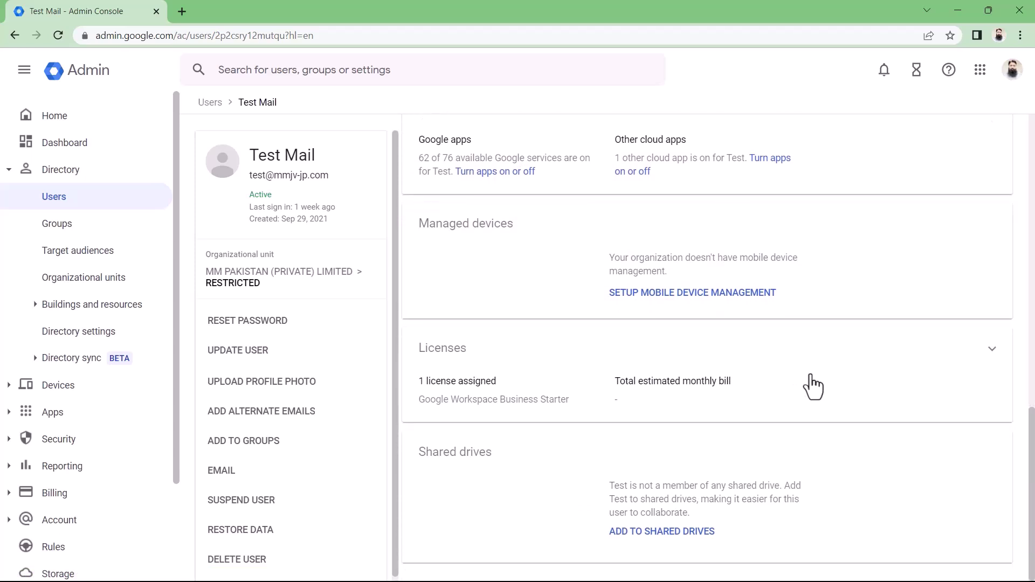
{"action": "left_click", "coordinate": [992, 351]}
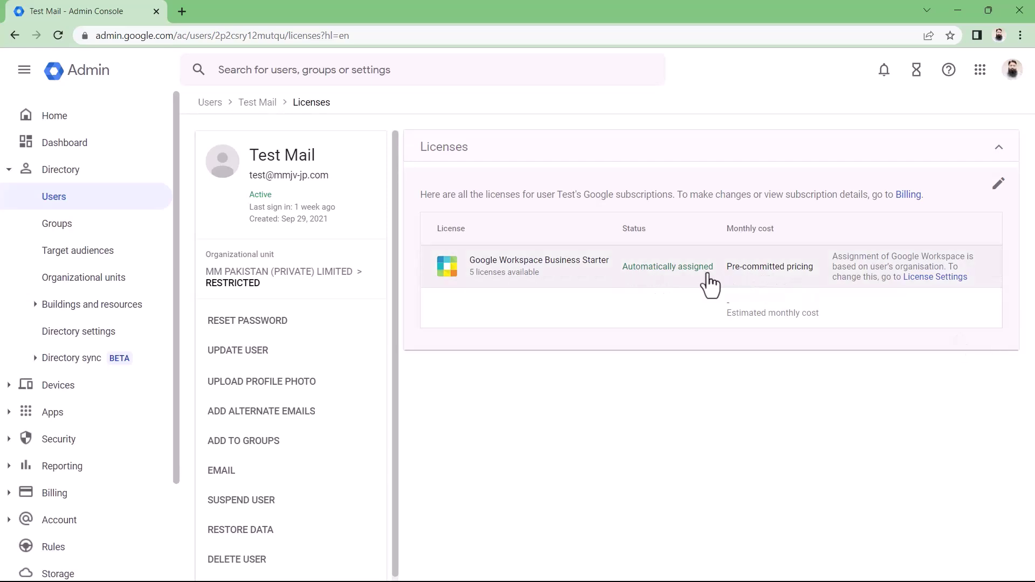
- Change Test Mail's license to Google Workspace Business Plus and save it
{"action": "left_click", "coordinate": [997, 186]}
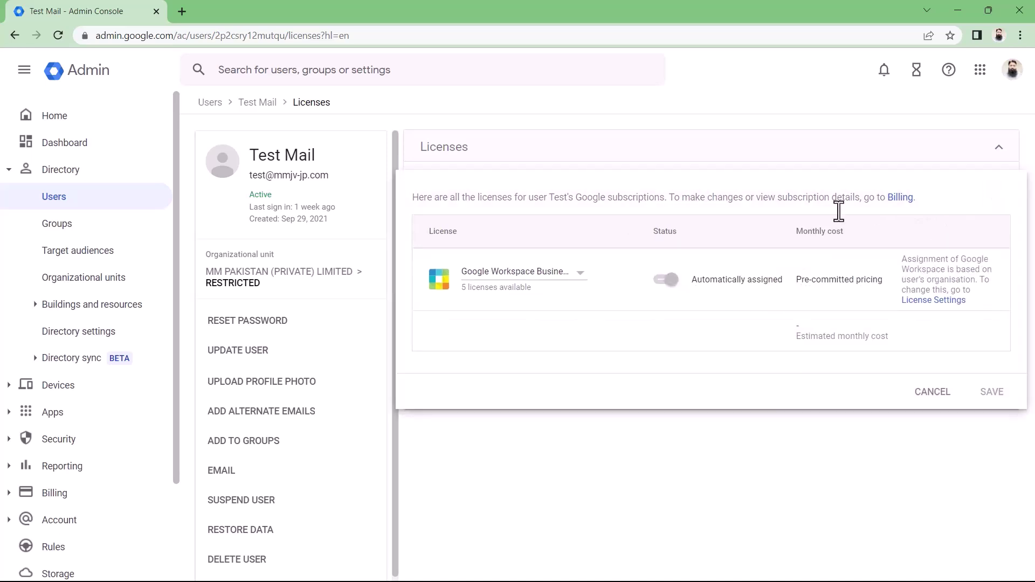
{"action": "left_click", "coordinate": [584, 284]}
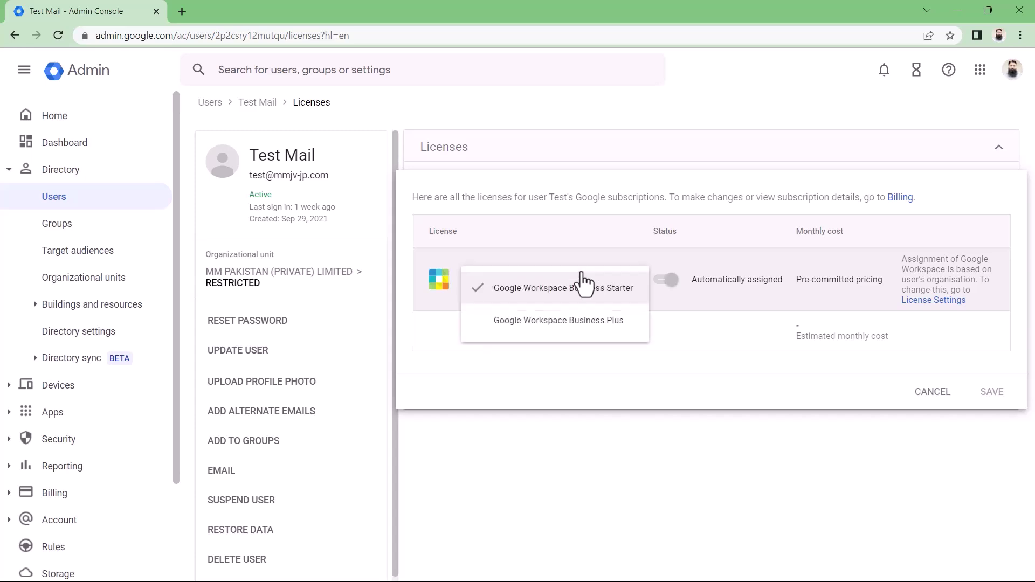
{"action": "left_click", "coordinate": [590, 322]}
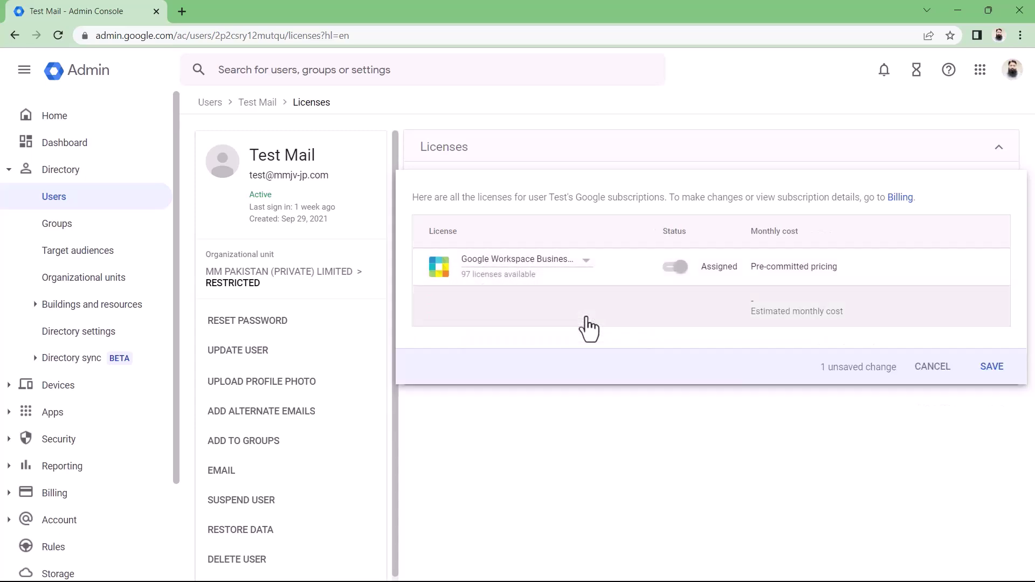
{"action": "left_click", "coordinate": [992, 368]}
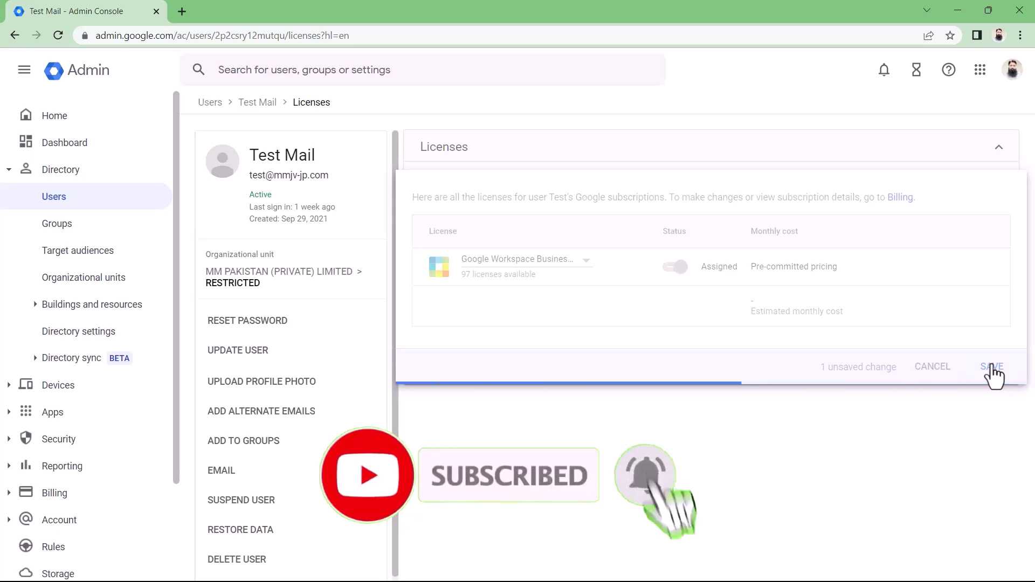